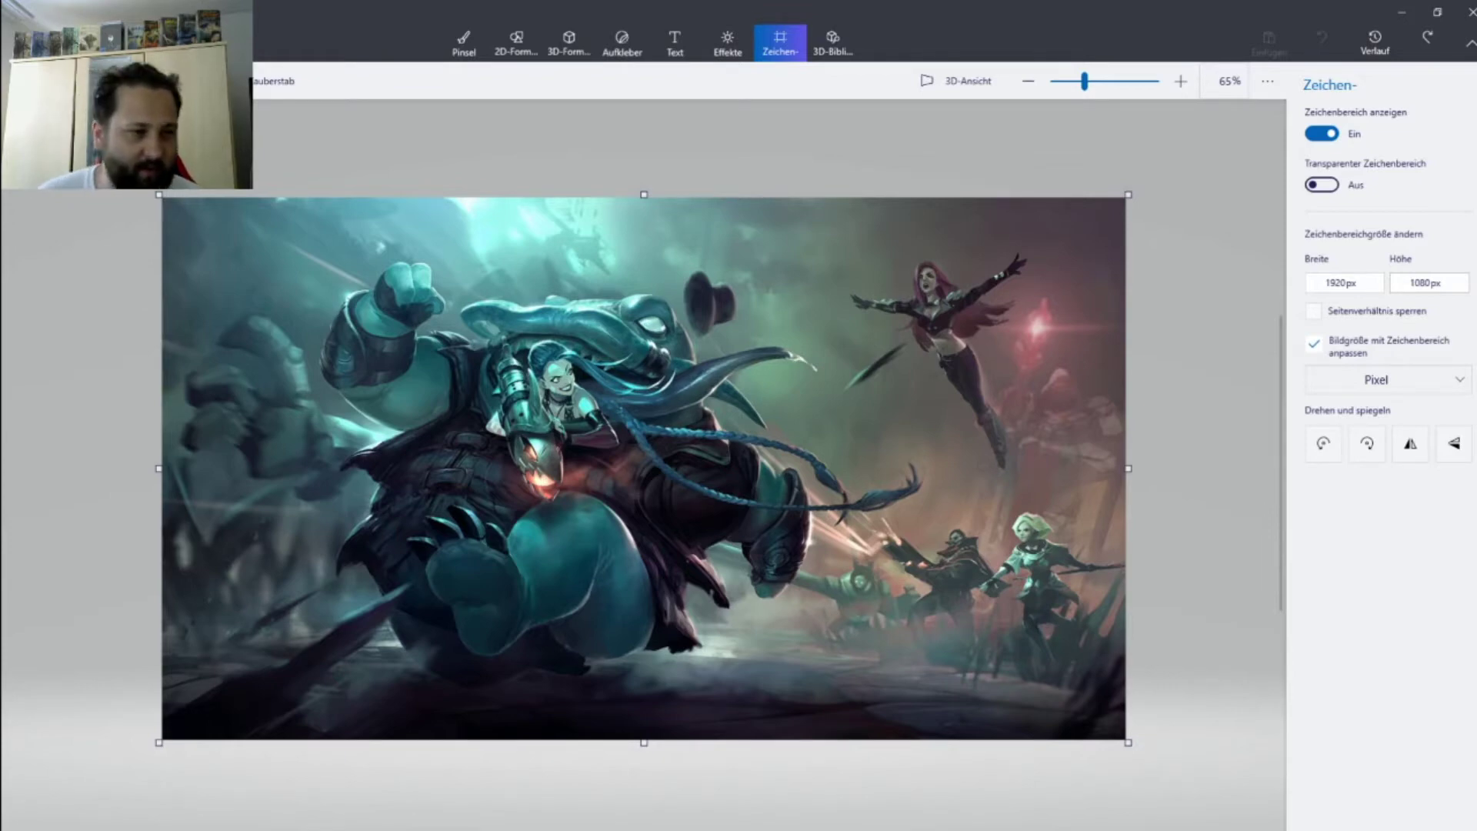
- Open 'Layout RPG 1600 900 test.png' in Paint for reference, then return to Paint 3D
{"action": "key", "text": "alt+Tab"}
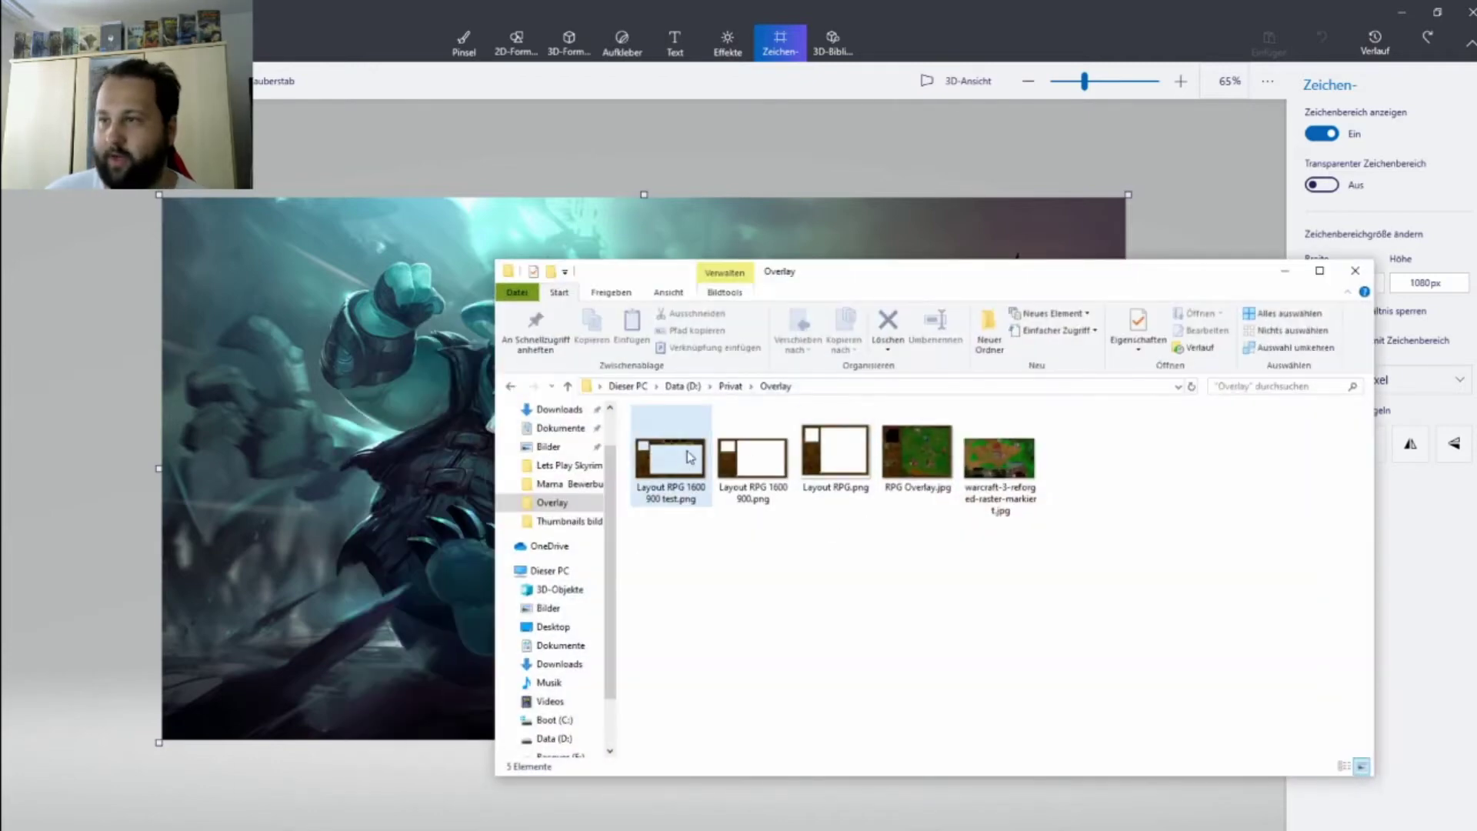
{"action": "left_click", "coordinate": [693, 467]}
{"action": "double_click", "coordinate": [693, 467]}
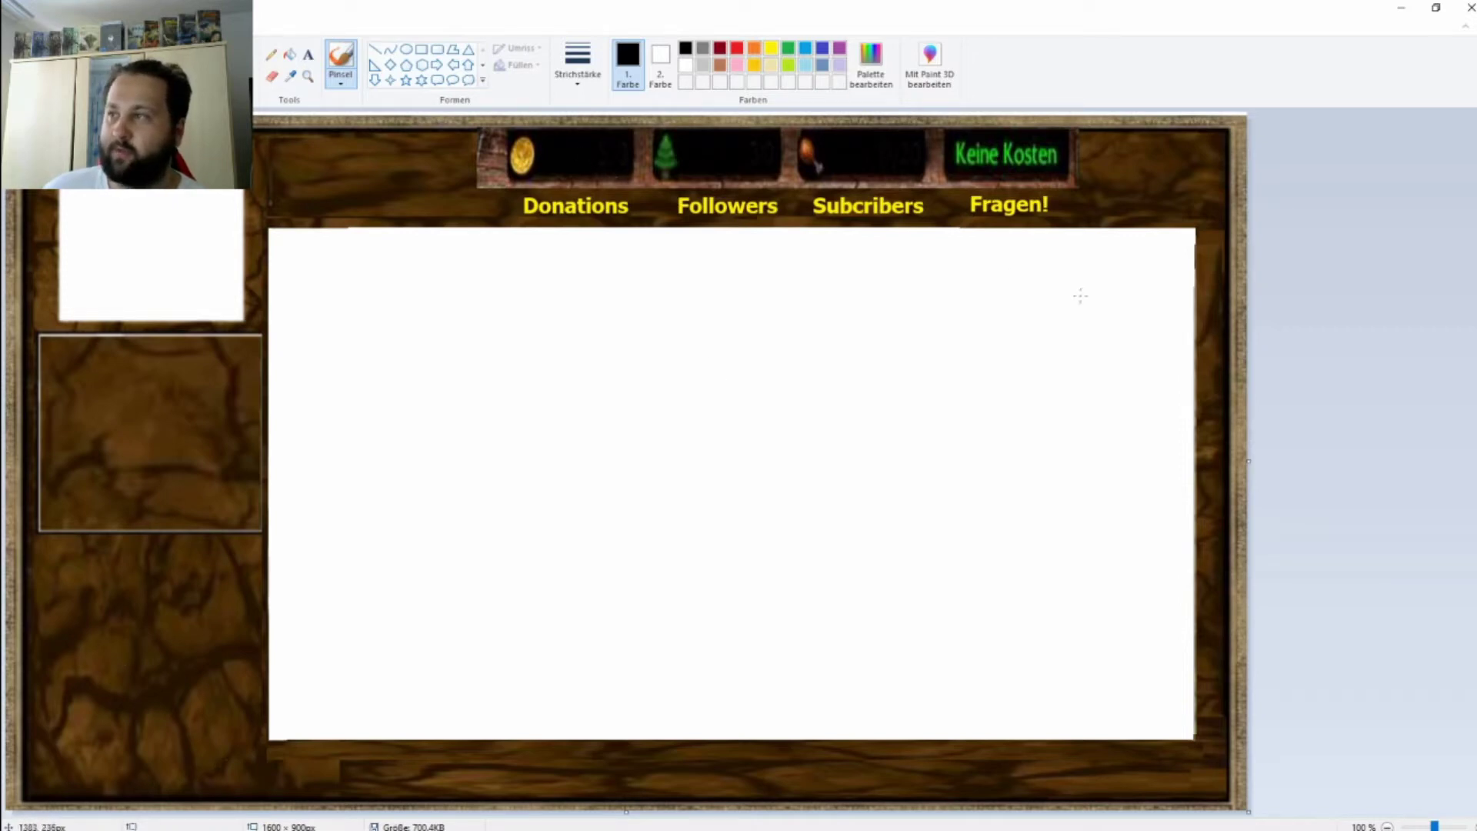
{"action": "left_click", "coordinate": [1401, 8]}
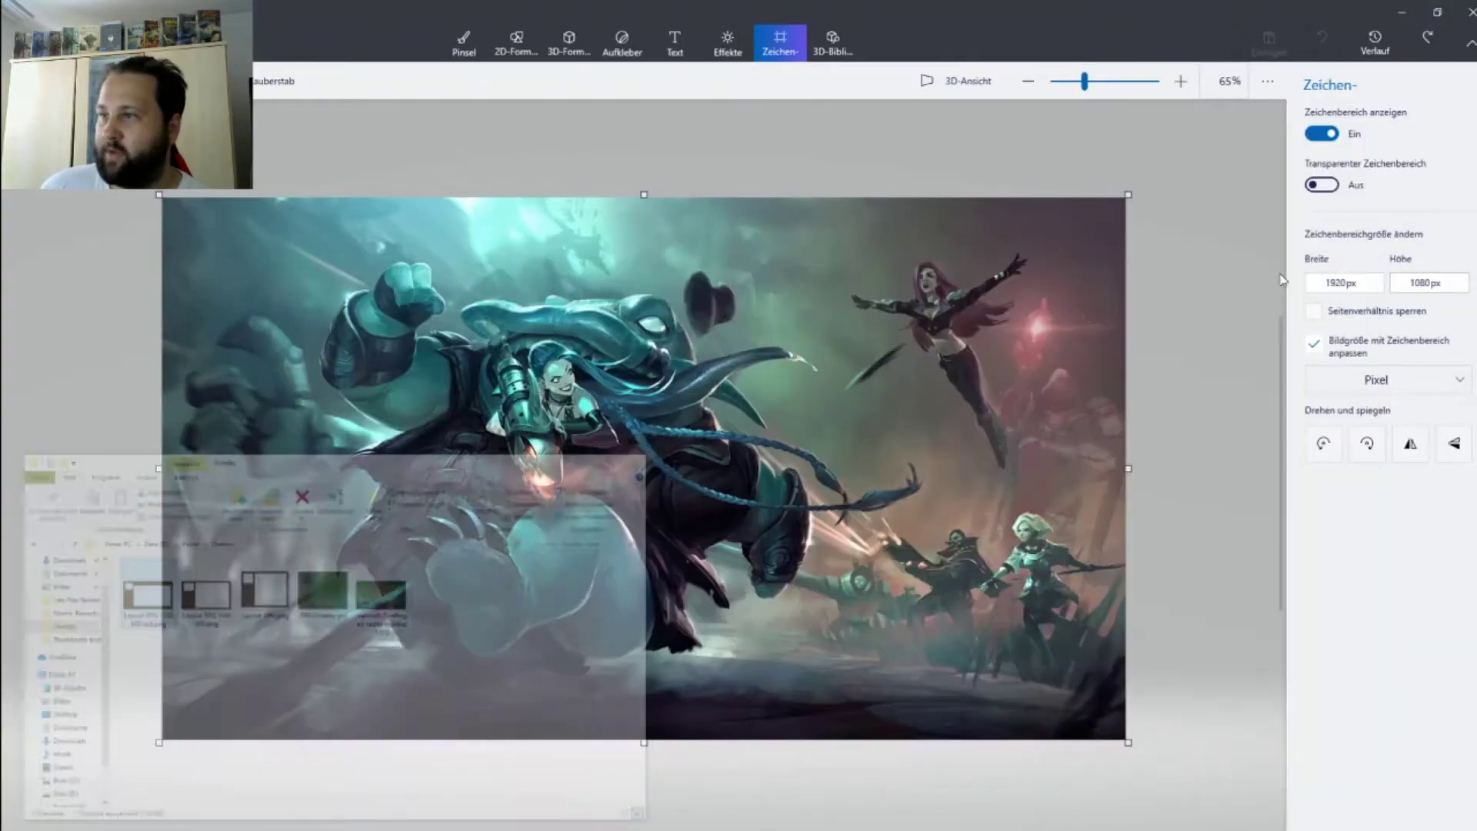
- Put the Overlay folder away and edit the canvas width to get a 1914 × 1040 px canvas
{"action": "left_click", "coordinate": [1285, 272]}
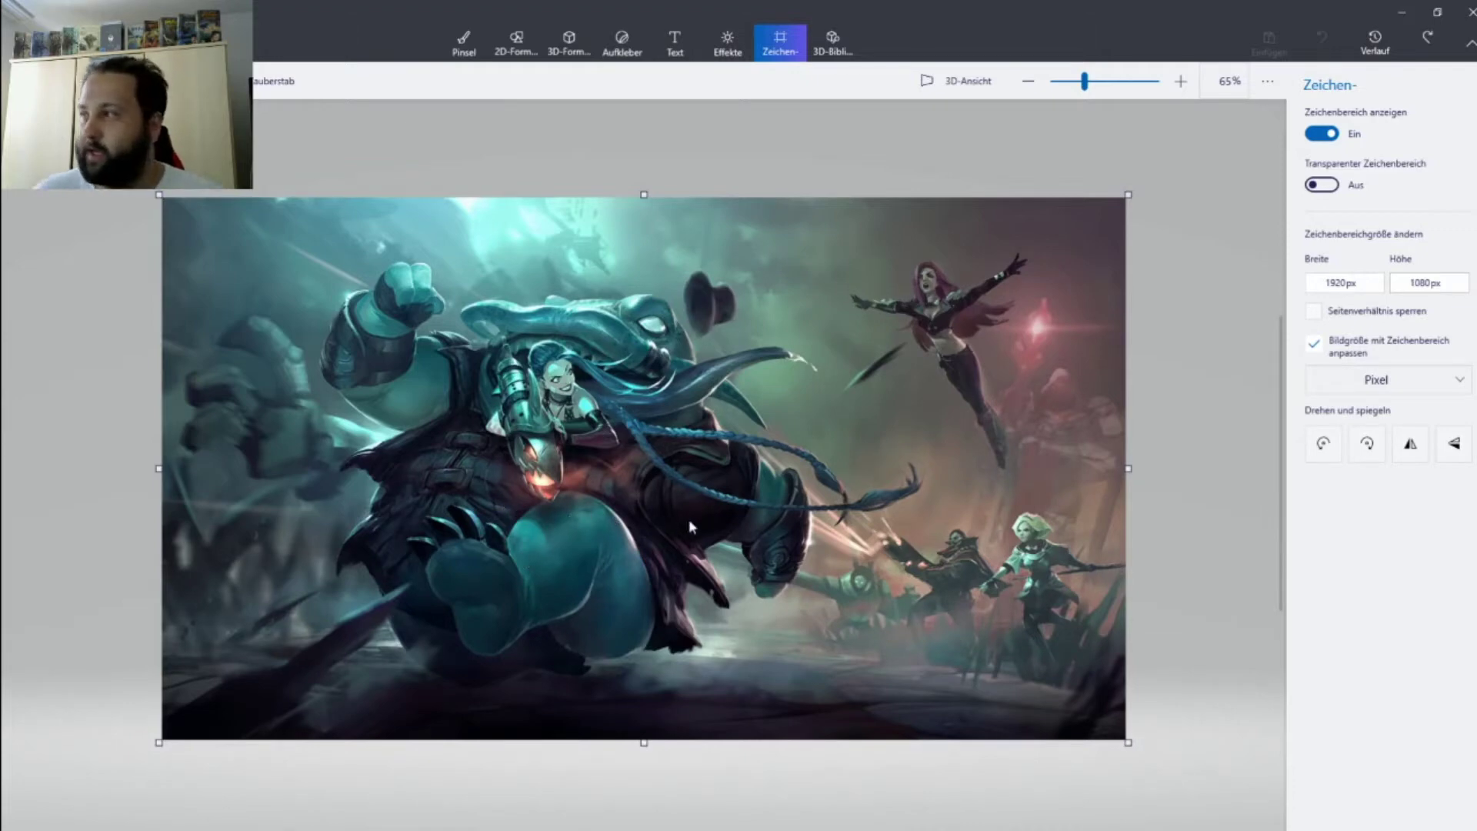
{"action": "left_click", "coordinate": [1363, 289]}
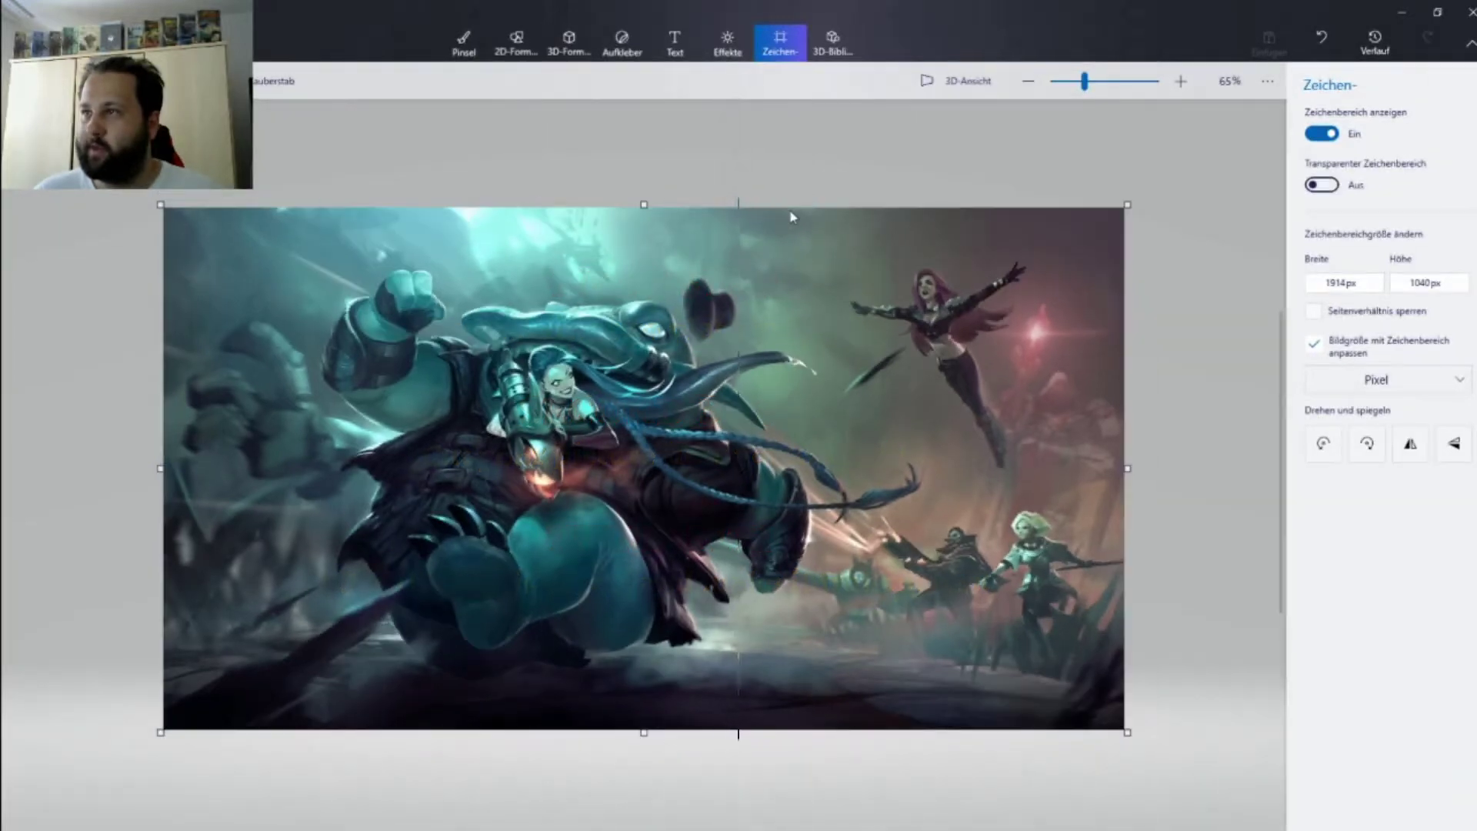
- Move the selected character art to the left edge, stretch it to full height and narrow it to about 725 px
{"action": "left_click_drag", "start_coordinate": [785, 210], "coordinate": [353, 721]}
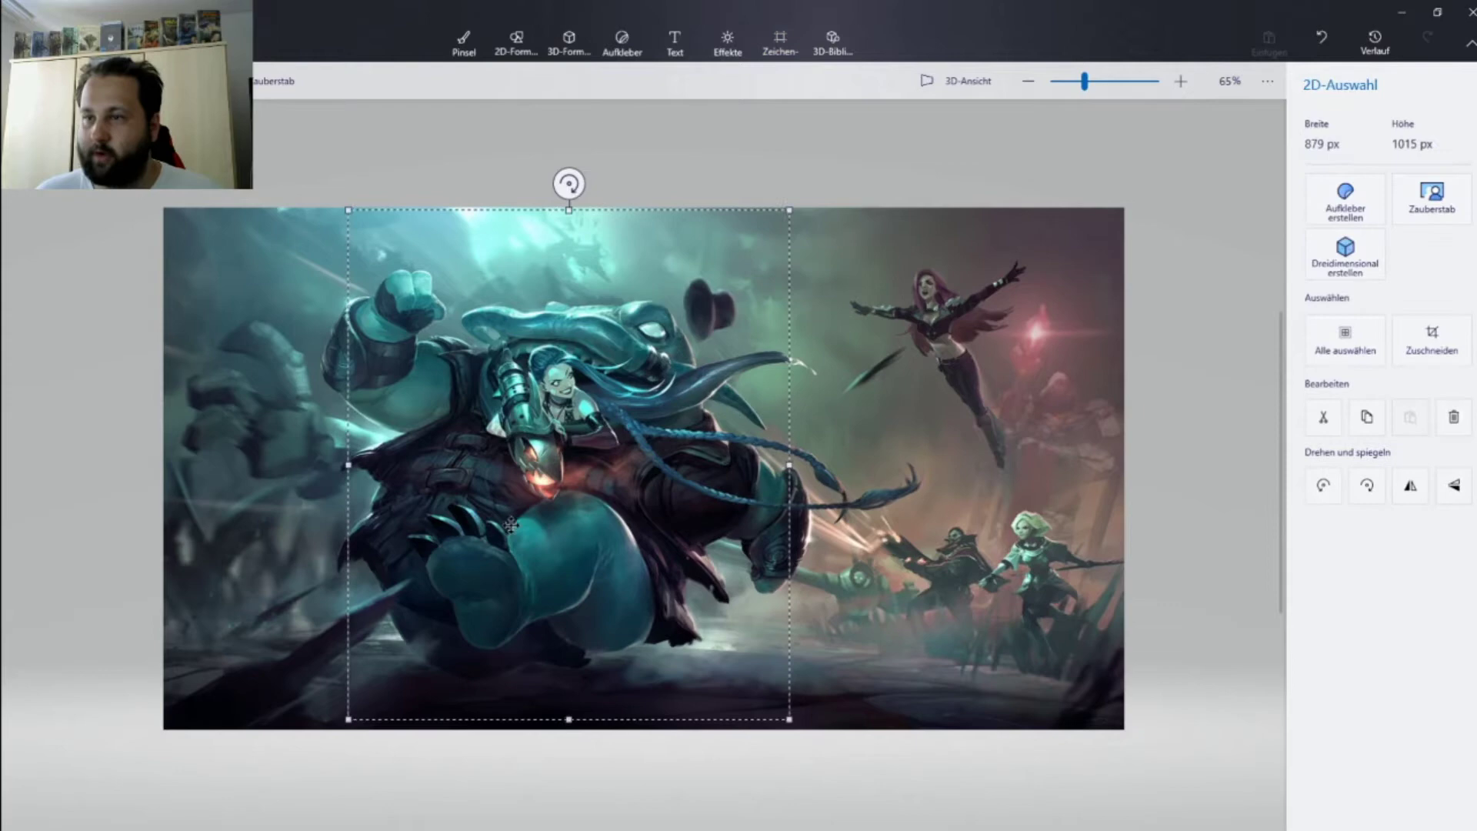
{"action": "left_click_drag", "start_coordinate": [535, 504], "coordinate": [364, 503]}
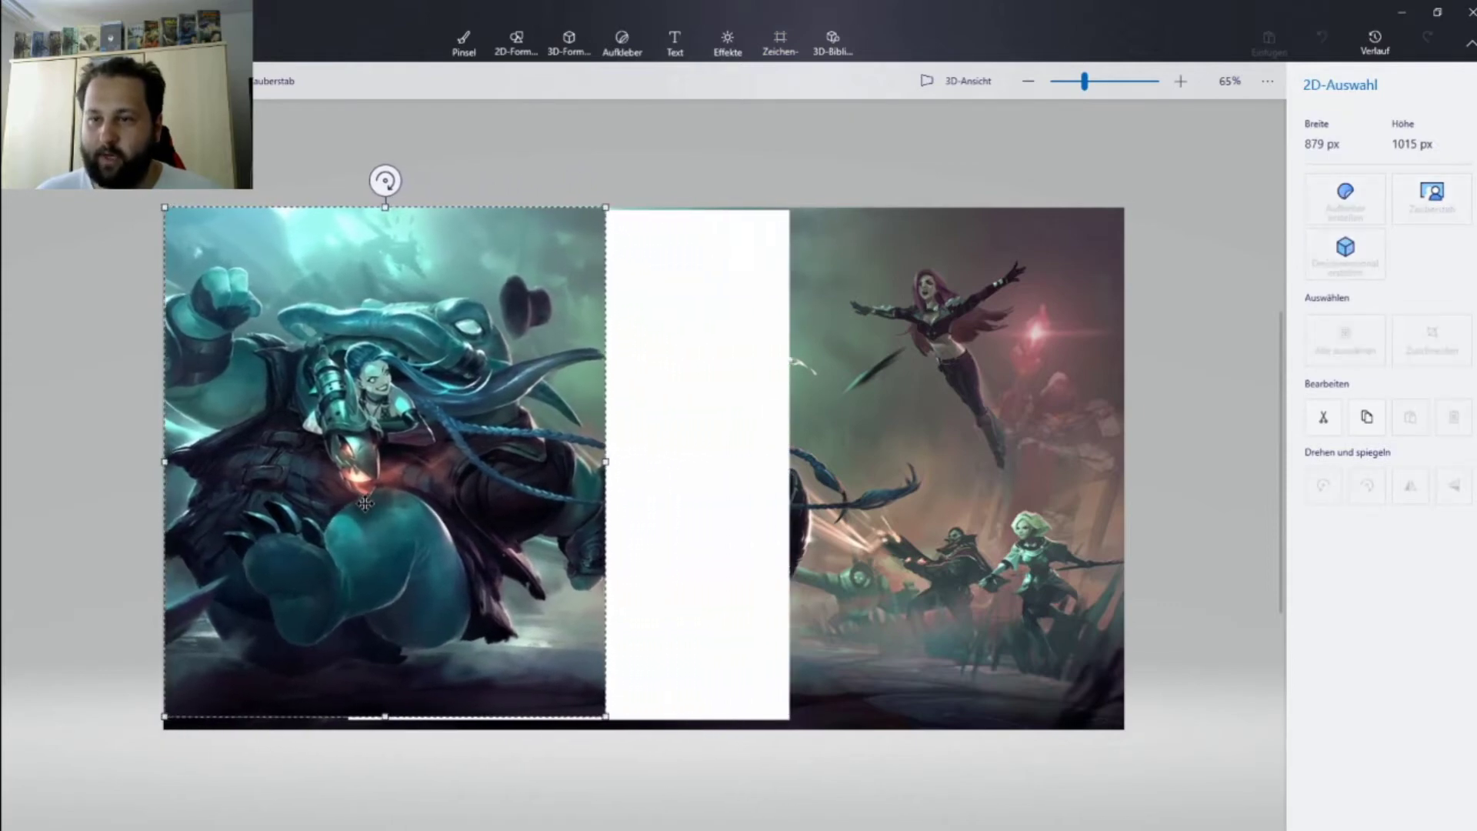
{"action": "left_click_drag", "start_coordinate": [382, 712], "coordinate": [386, 735]}
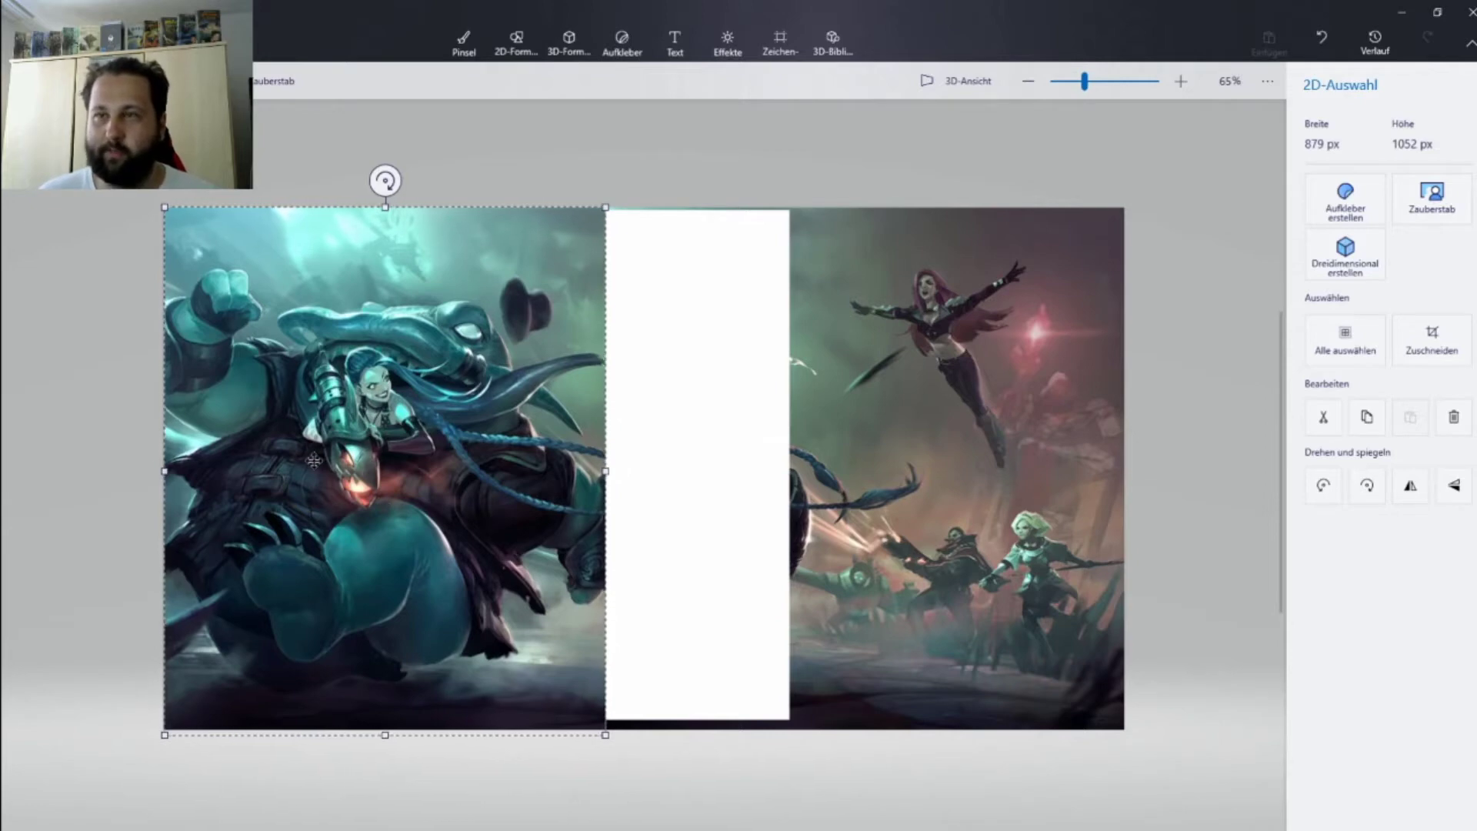
{"action": "left_click_drag", "start_coordinate": [371, 439], "coordinate": [266, 433]}
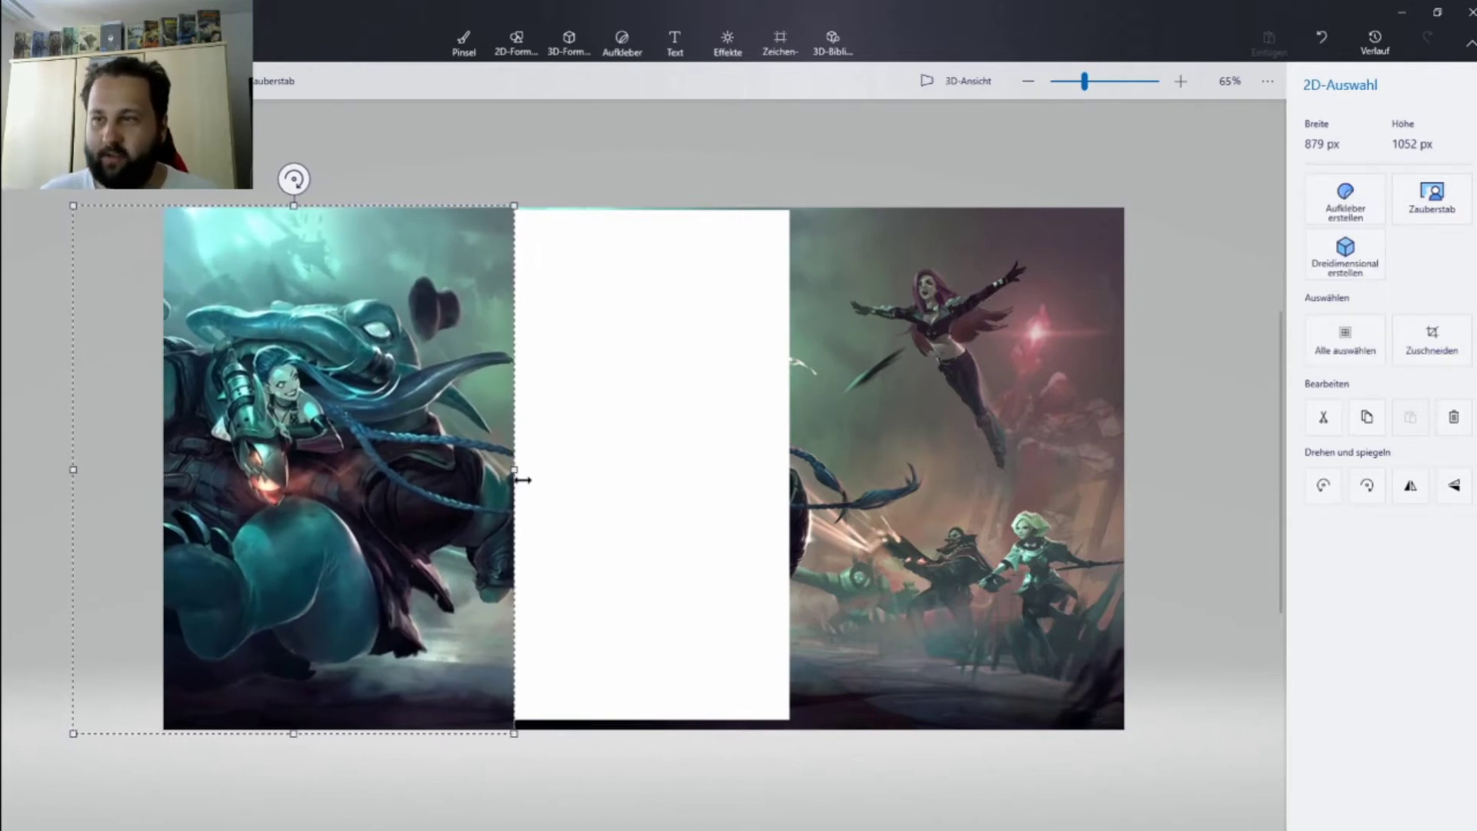
{"action": "left_click_drag", "start_coordinate": [515, 471], "coordinate": [436, 480]}
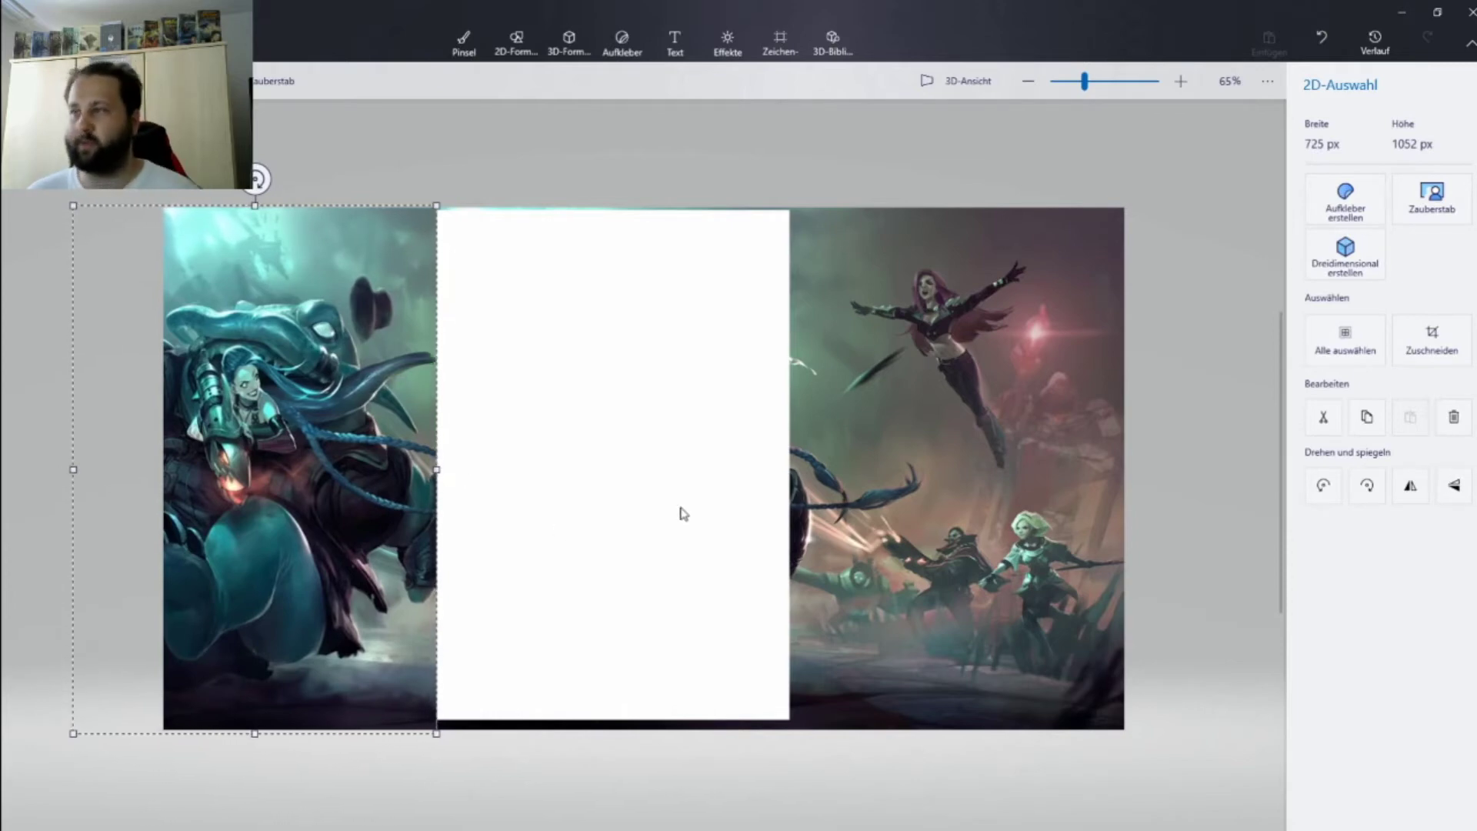
- Select the top strip of background art and stretch it leftward across the white gap
{"action": "left_click", "coordinate": [780, 43]}
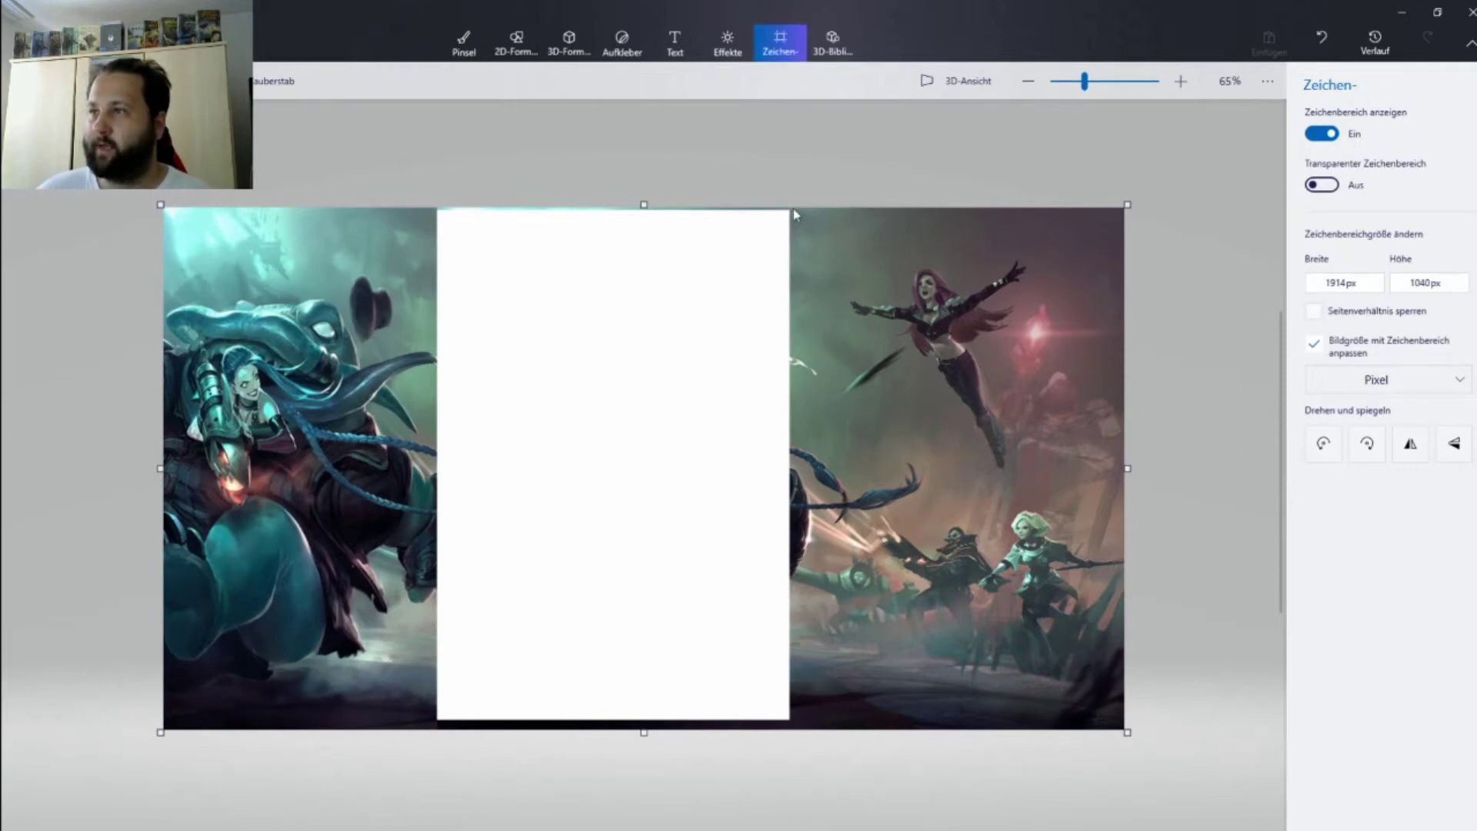
{"action": "left_click_drag", "start_coordinate": [791, 210], "coordinate": [1131, 260]}
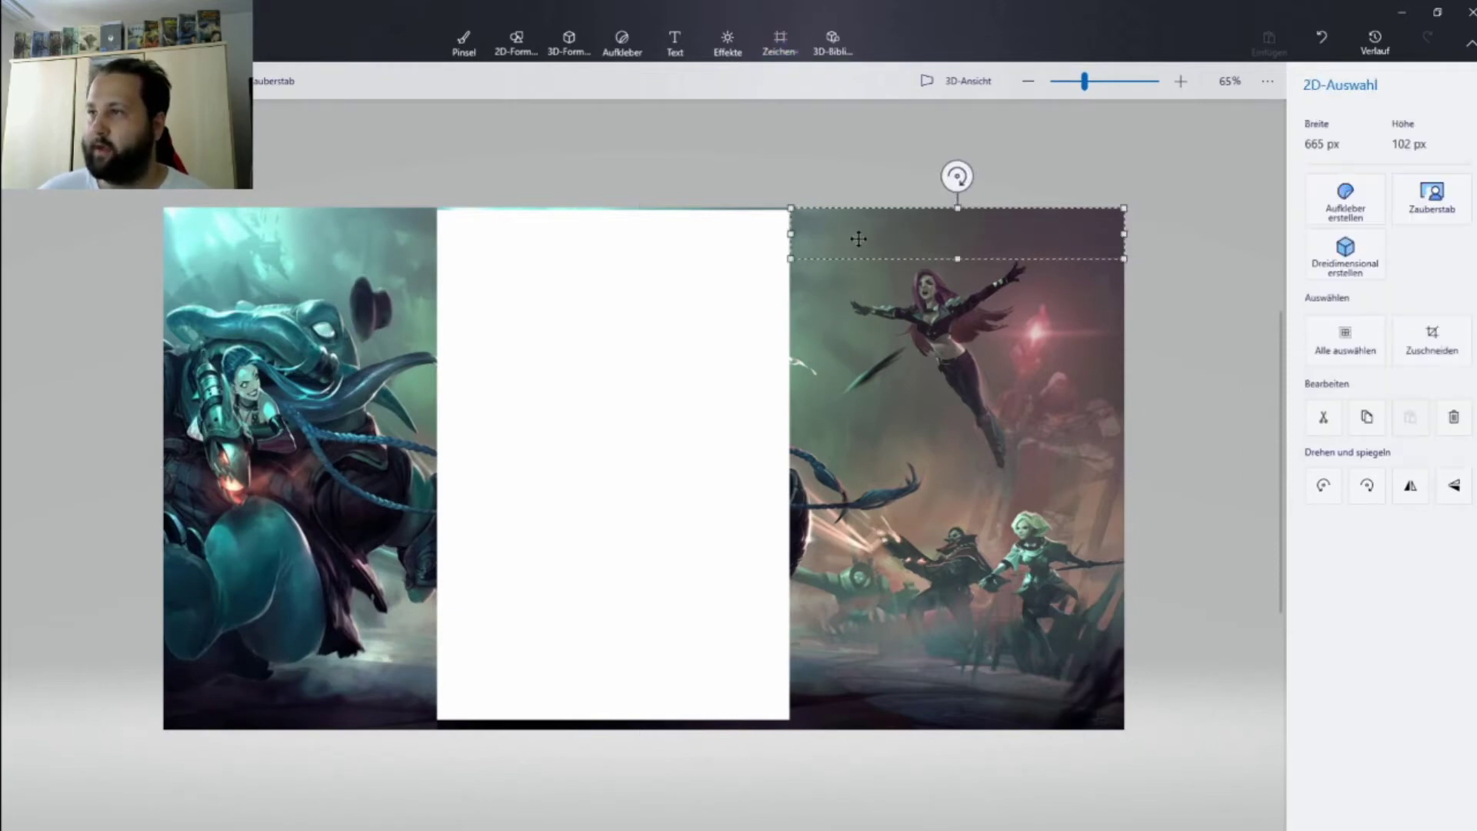
{"action": "left_click_drag", "start_coordinate": [795, 233], "coordinate": [441, 243]}
{"action": "key", "text": "c"}
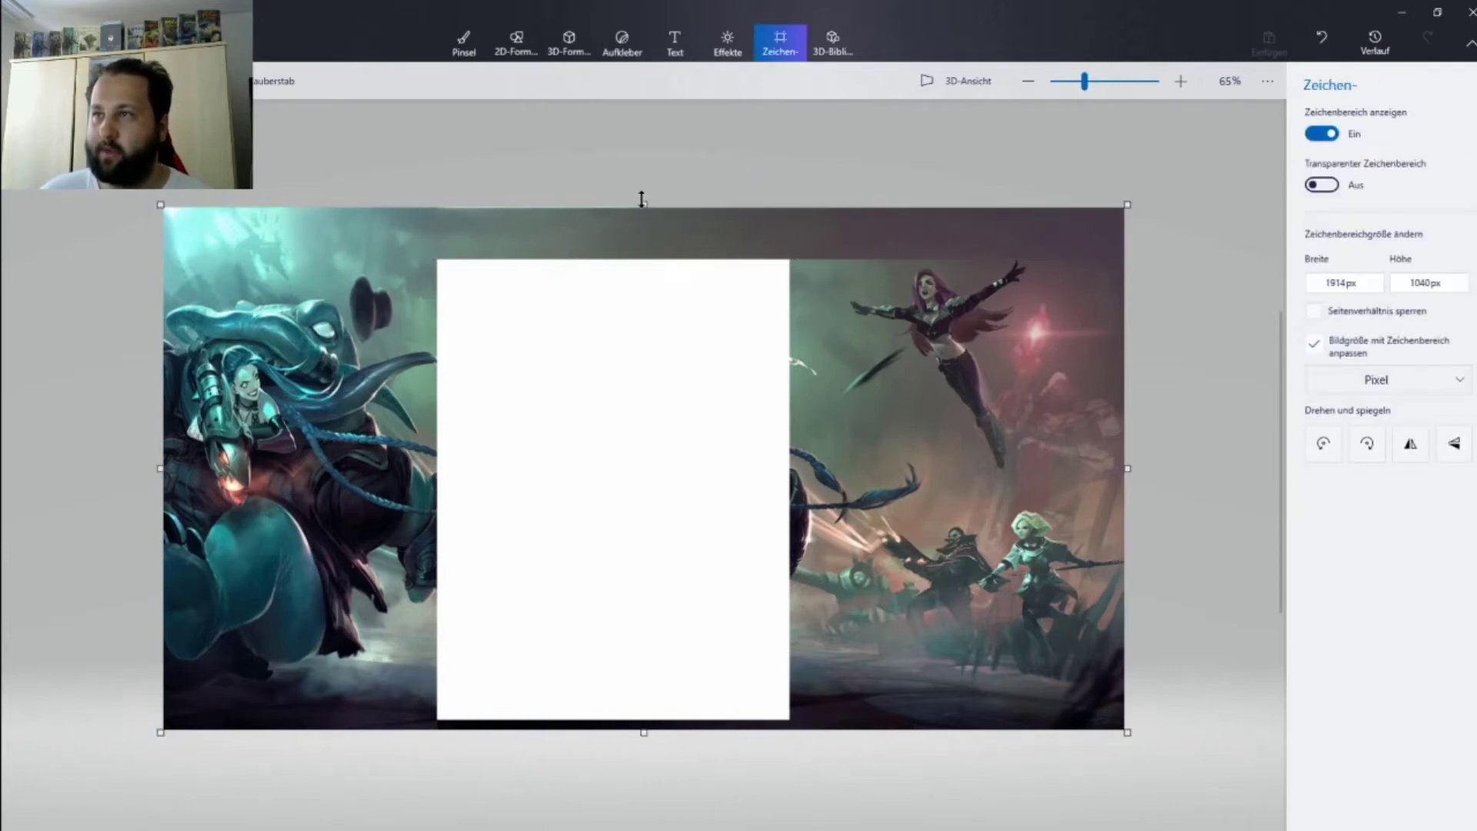
- Undo the canvas height drag and set the canvas to 1920 × 1080 px
{"action": "left_click_drag", "start_coordinate": [644, 204], "coordinate": [645, 190]}
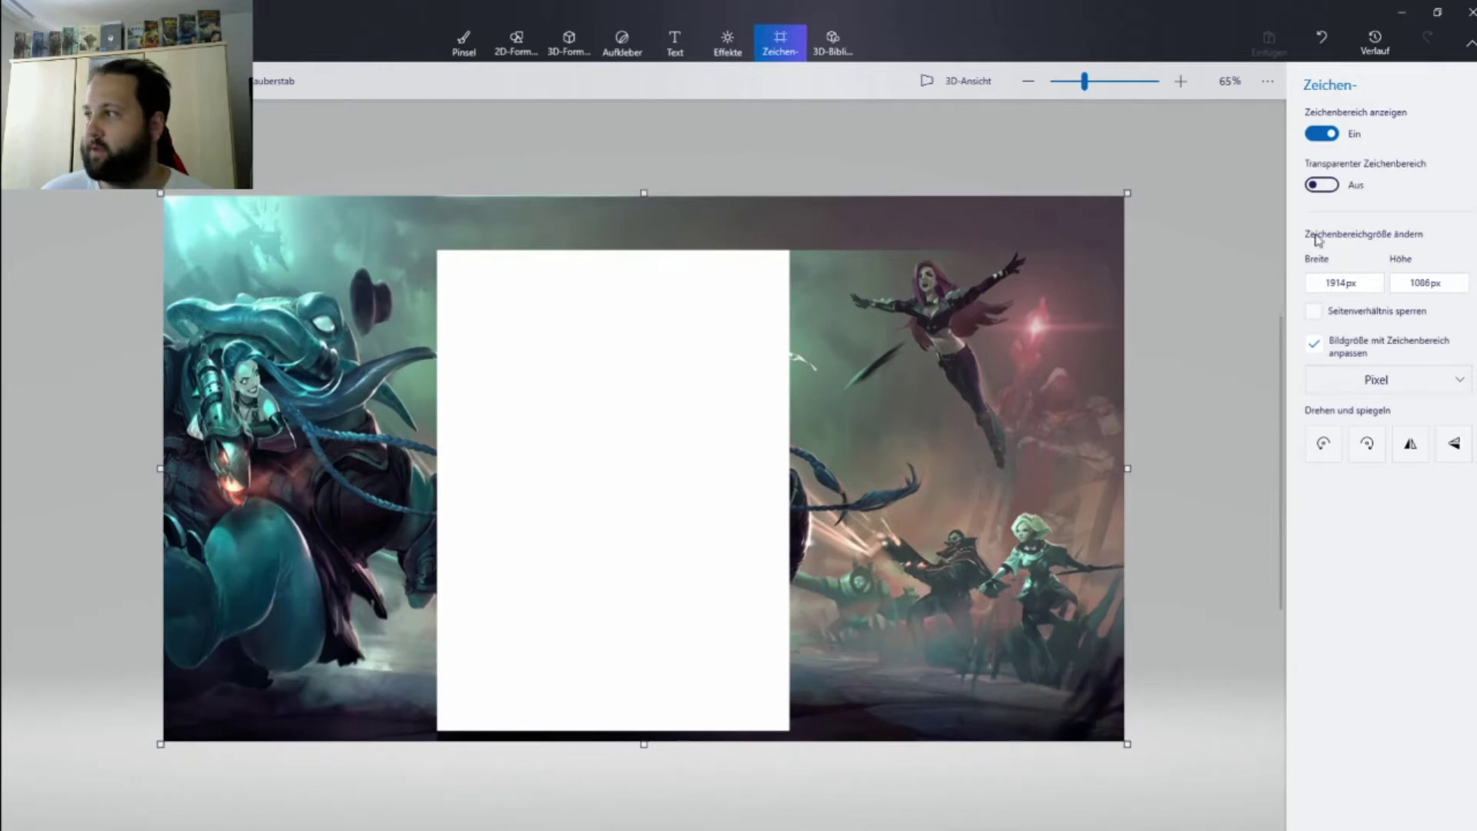
{"action": "left_click", "coordinate": [1322, 38]}
{"action": "left_click", "coordinate": [1339, 283]}
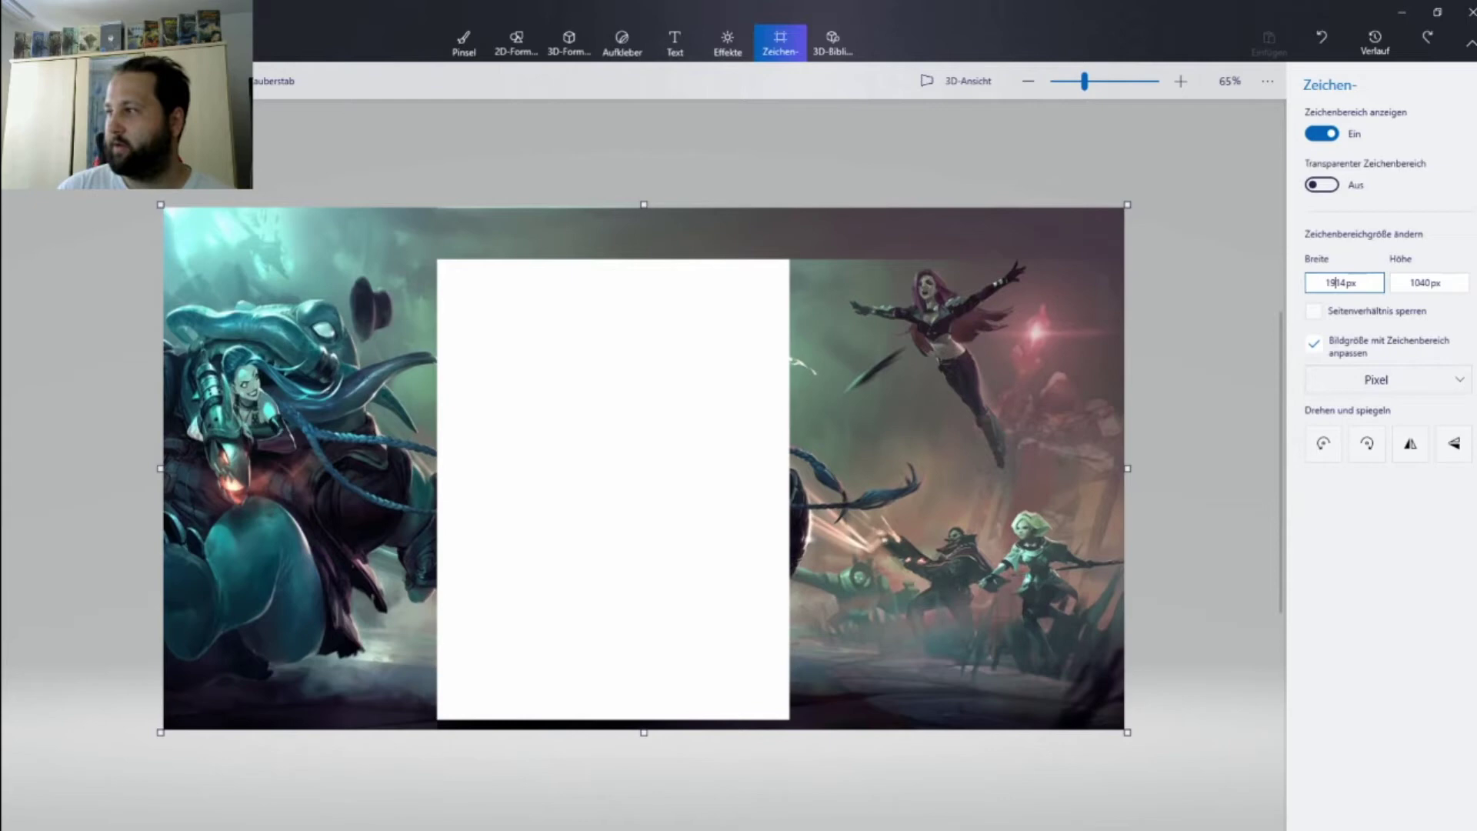
{"action": "type", "text": "0"}
{"action": "key", "text": "Tab"}
{"action": "type", "text": "1"}
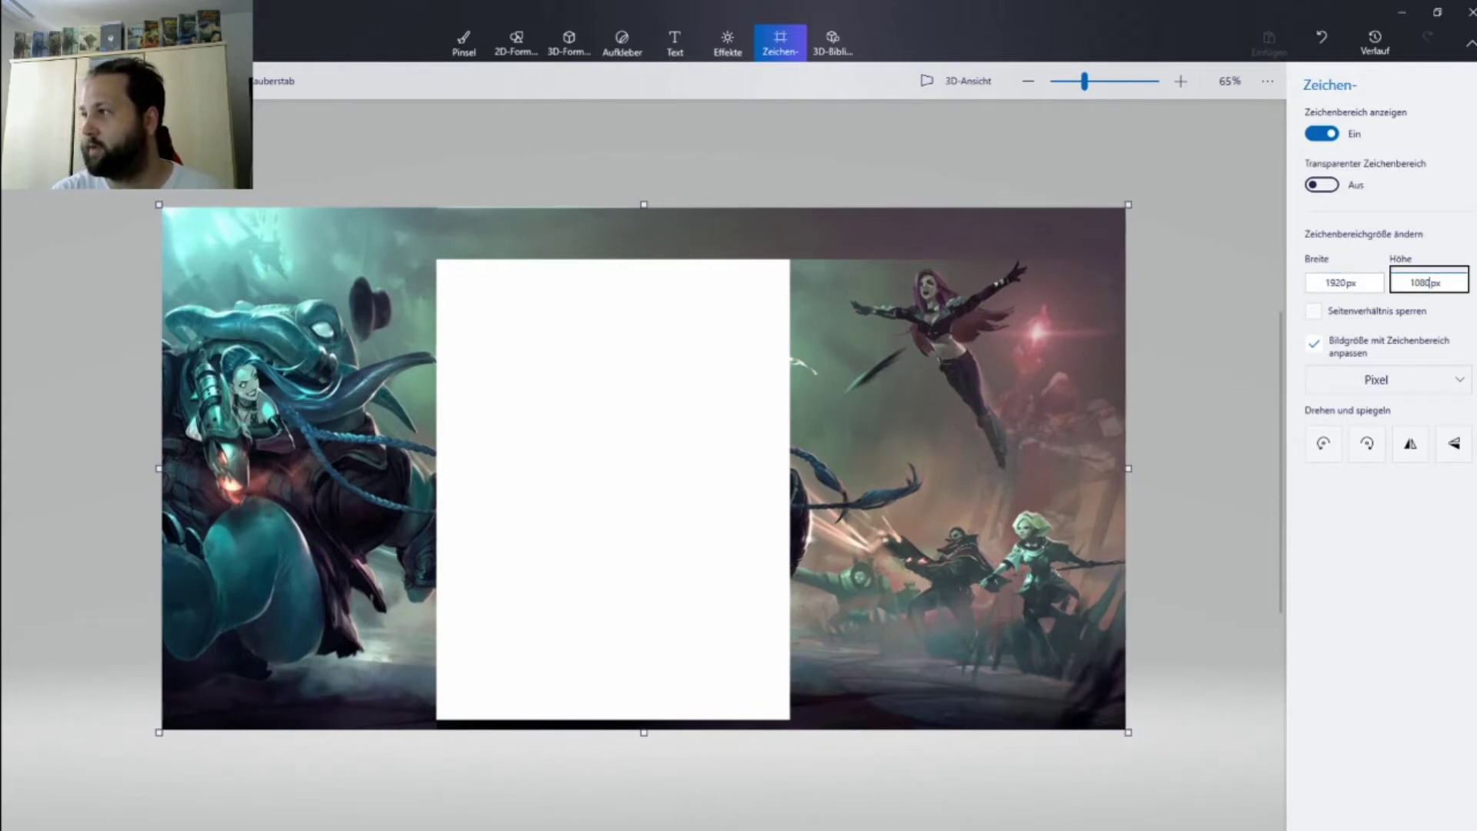
{"action": "key", "text": "Tab"}
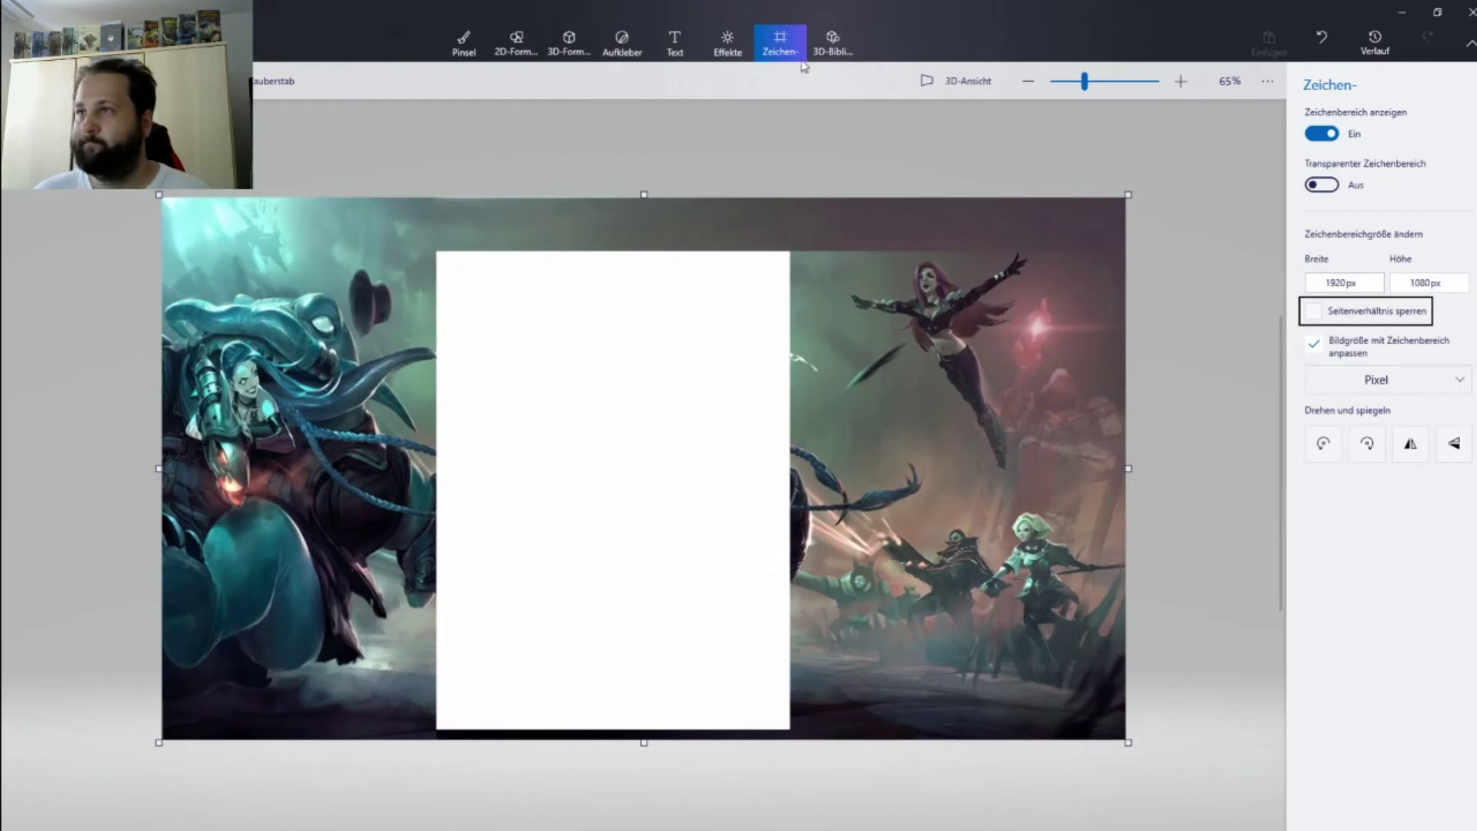
{"action": "left_click", "coordinate": [779, 42]}
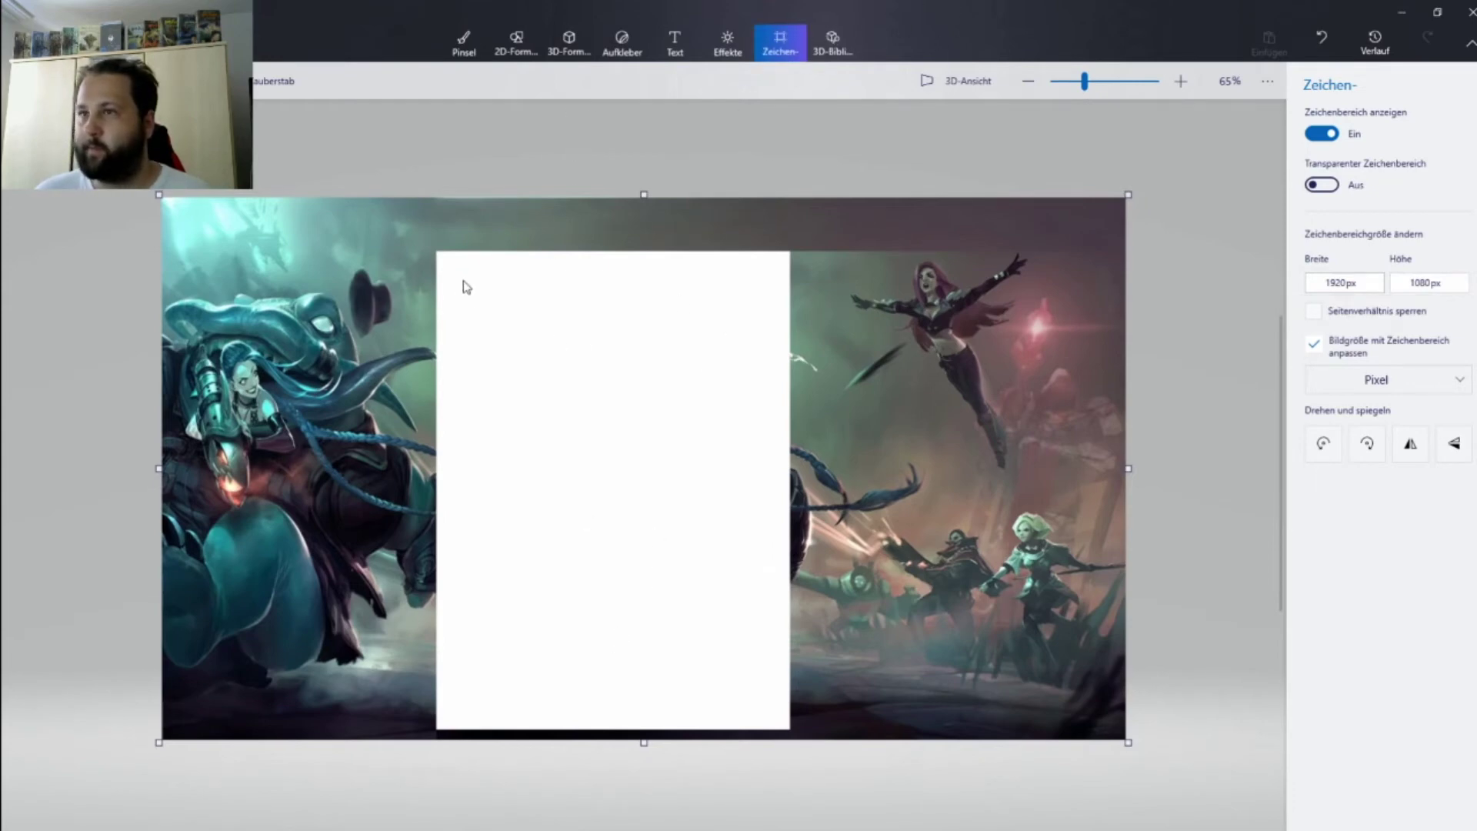
- Select the artwork right of the character and delete it, leaving that area white
{"action": "left_click_drag", "start_coordinate": [443, 260], "coordinate": [1215, 766]}
{"action": "key", "text": "Delete"}
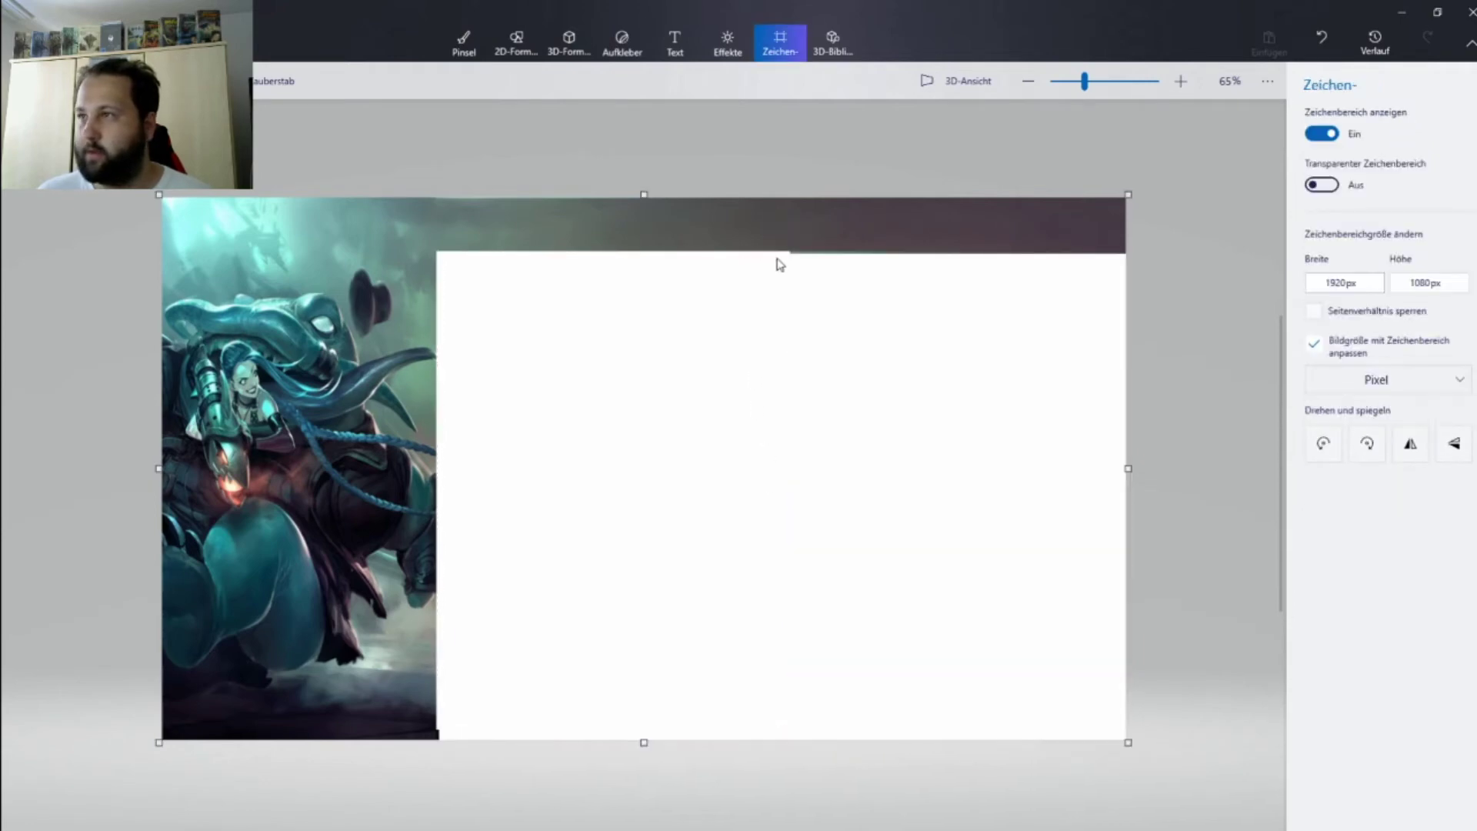
{"action": "left_click_drag", "start_coordinate": [779, 254], "coordinate": [1162, 270]}
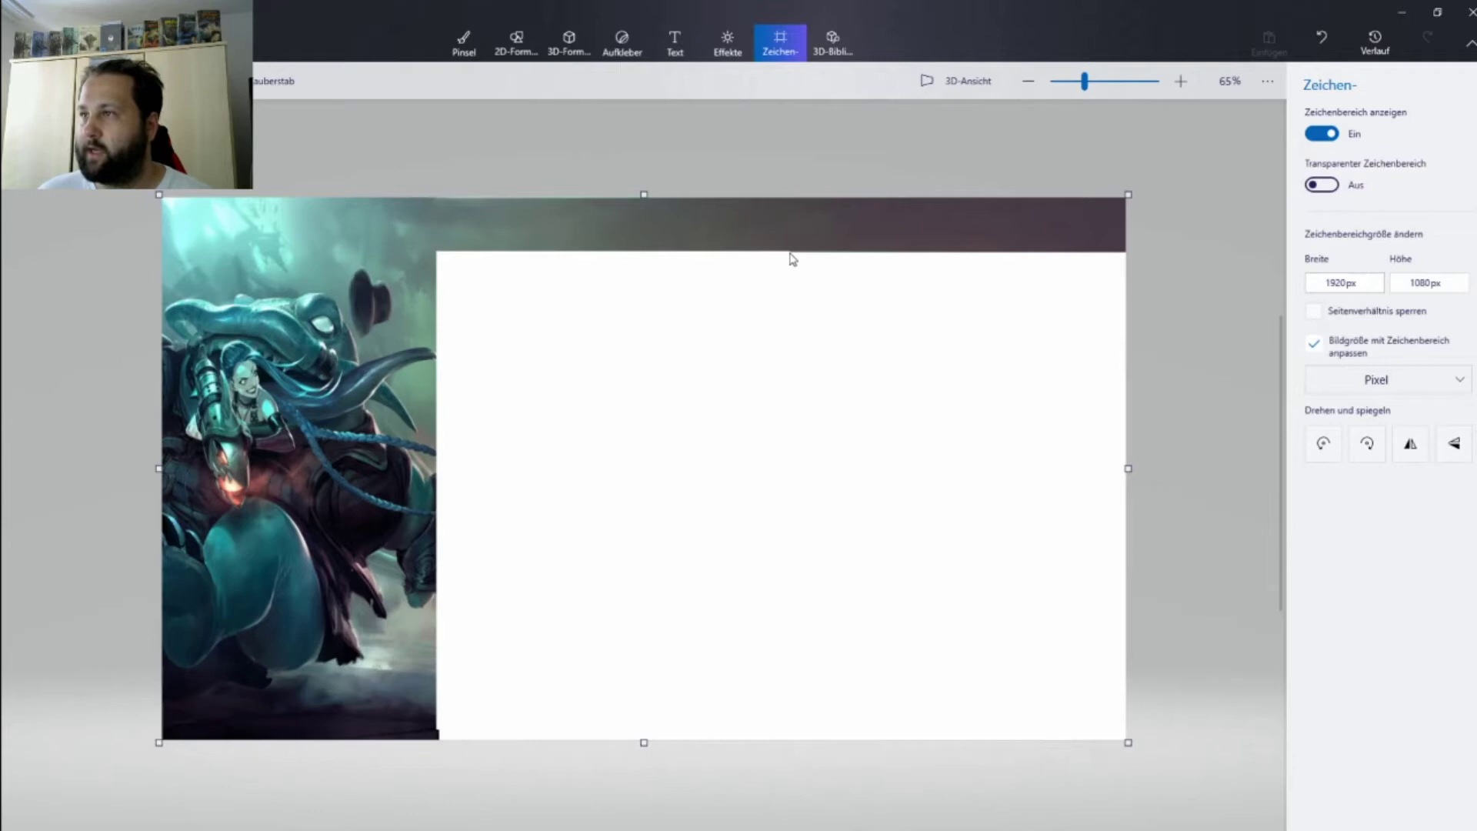
{"action": "left_click_drag", "start_coordinate": [794, 260], "coordinate": [1166, 256]}
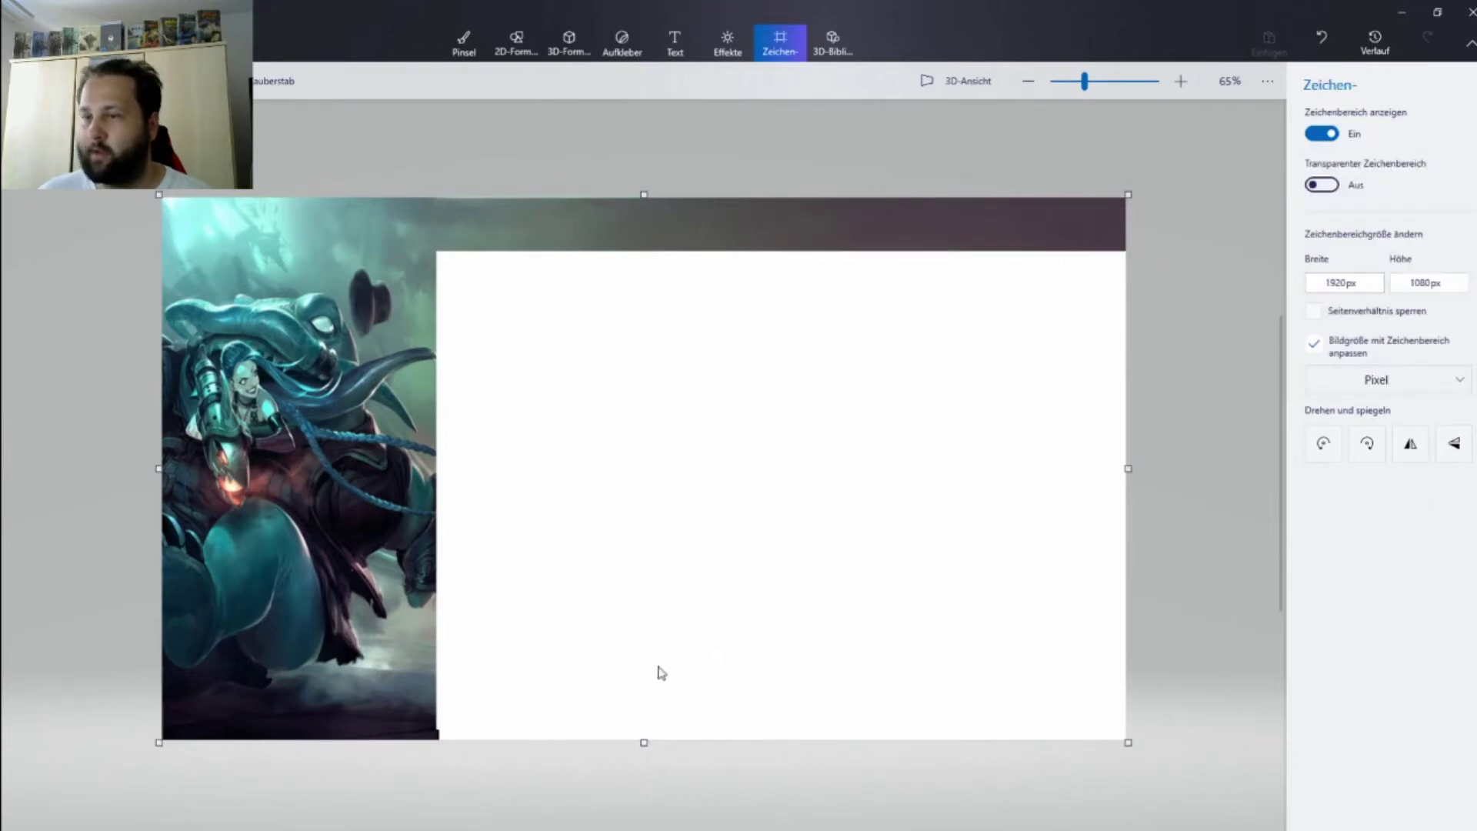
{"action": "left_click_drag", "start_coordinate": [666, 687], "coordinate": [437, 774]}
{"action": "left_click", "coordinate": [568, 624]}
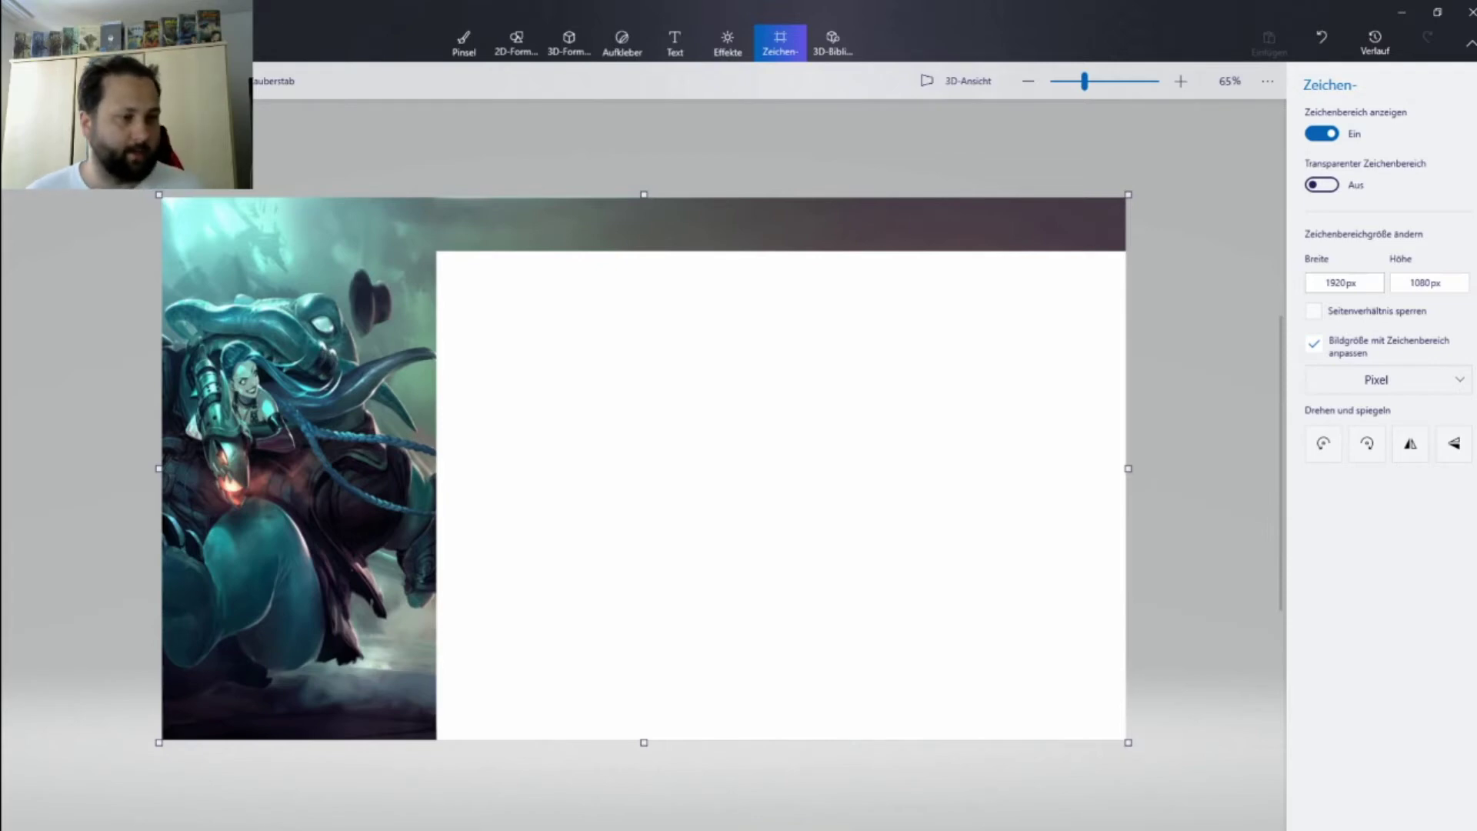
{"action": "key", "text": "alt+Tab"}
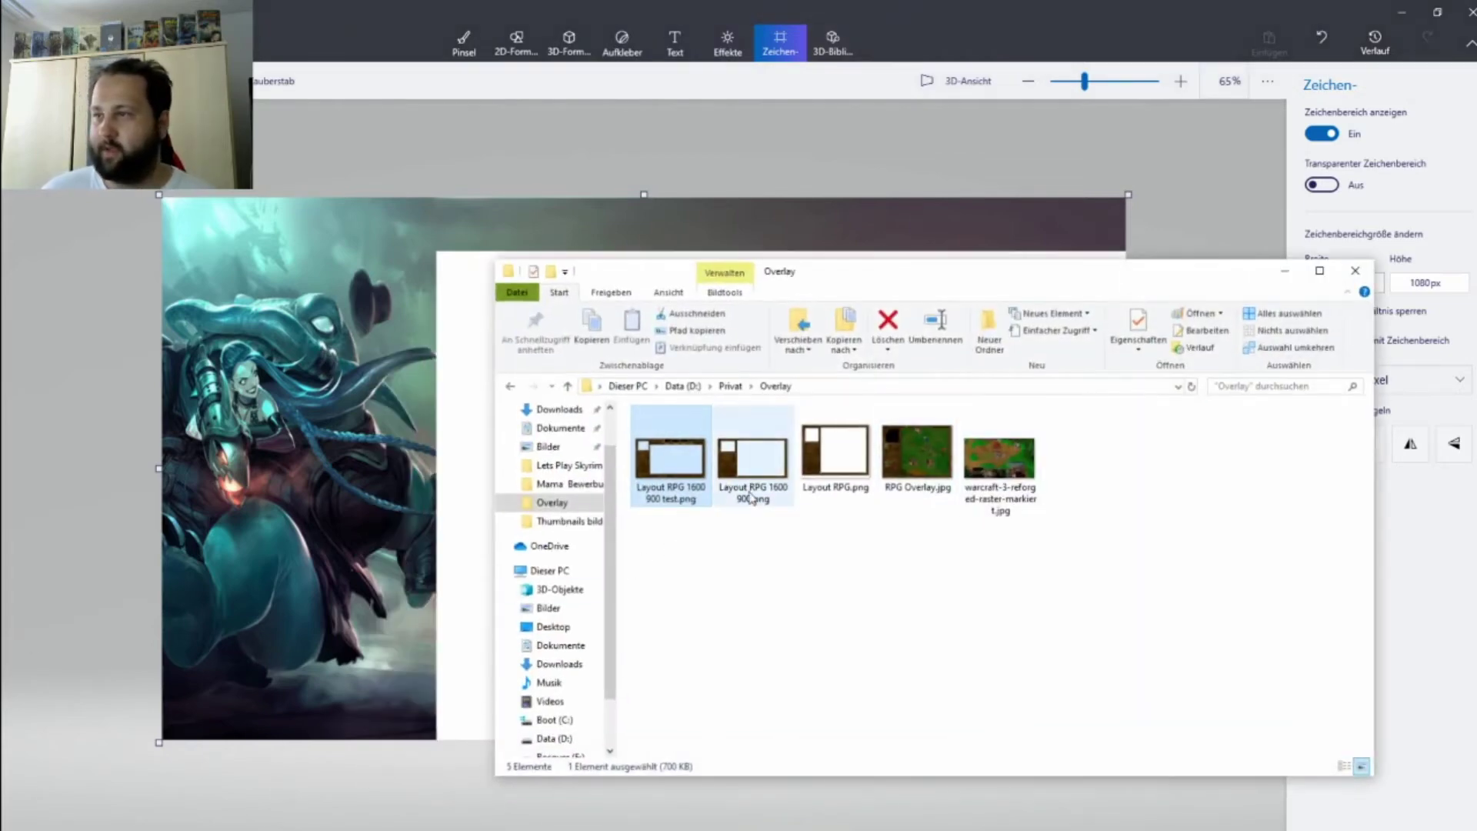
{"action": "double_click", "coordinate": [669, 461]}
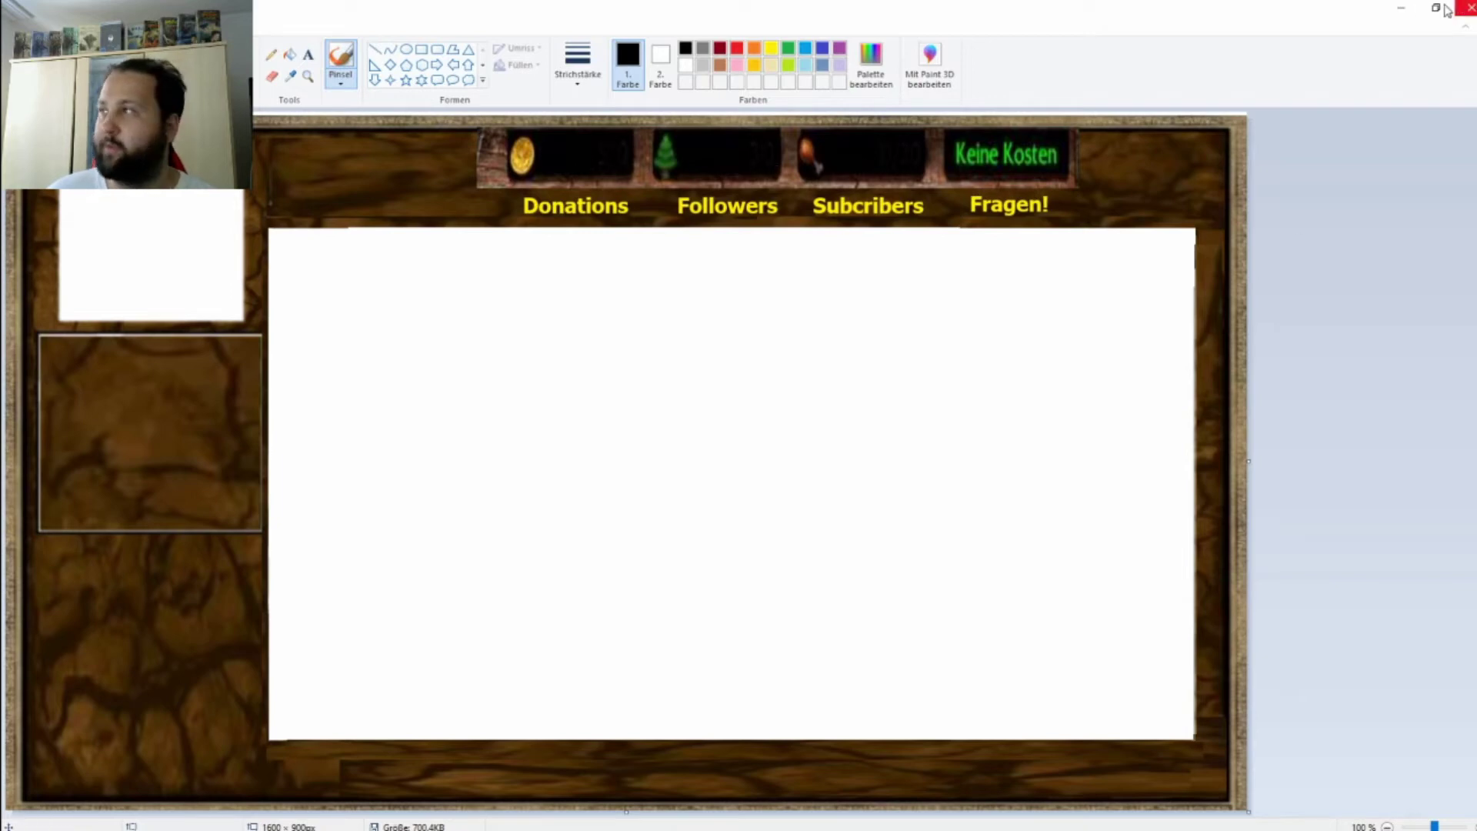
{"action": "left_click", "coordinate": [1402, 8]}
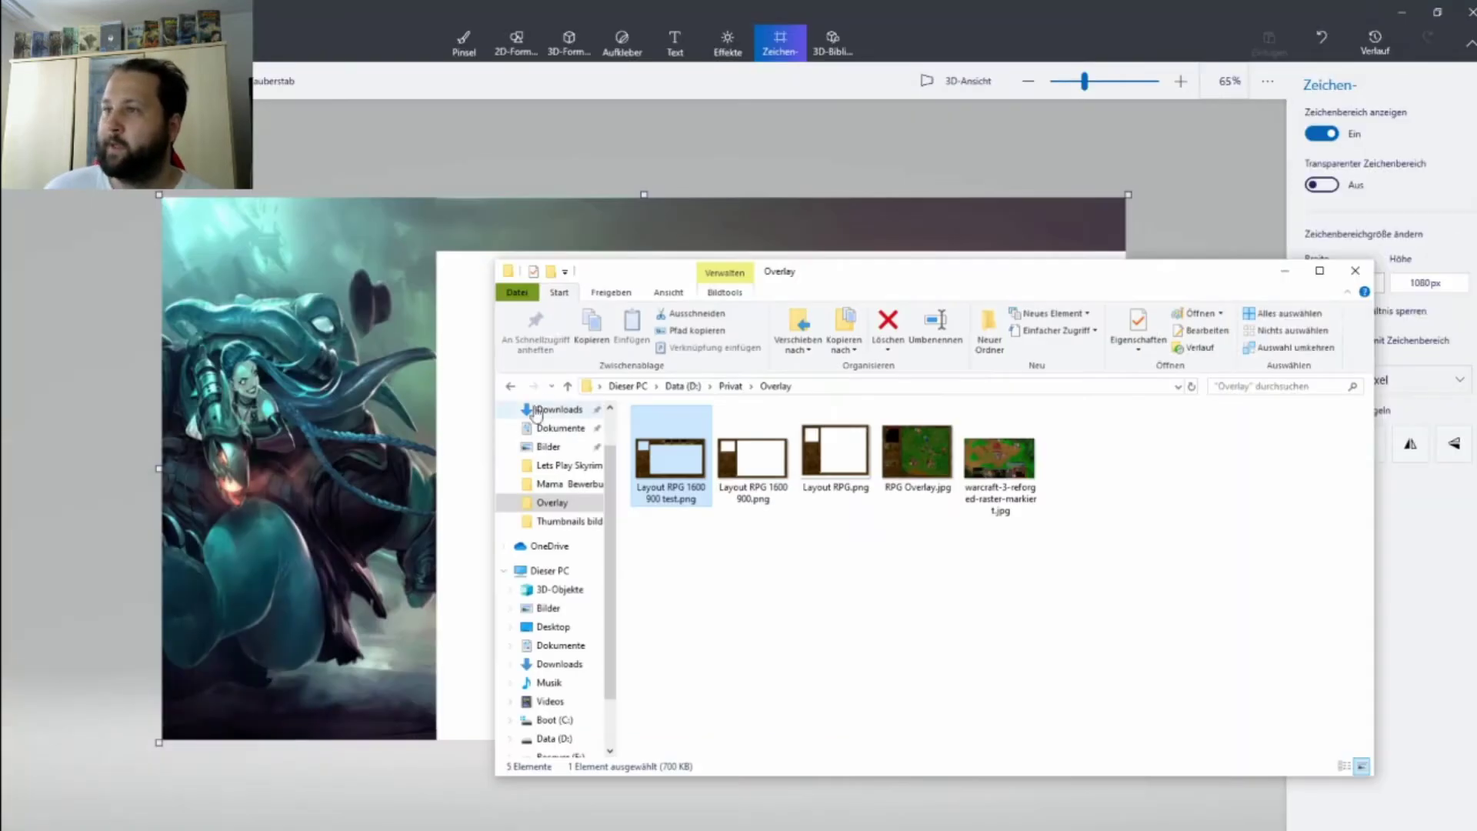
{"action": "left_click", "coordinate": [1356, 270]}
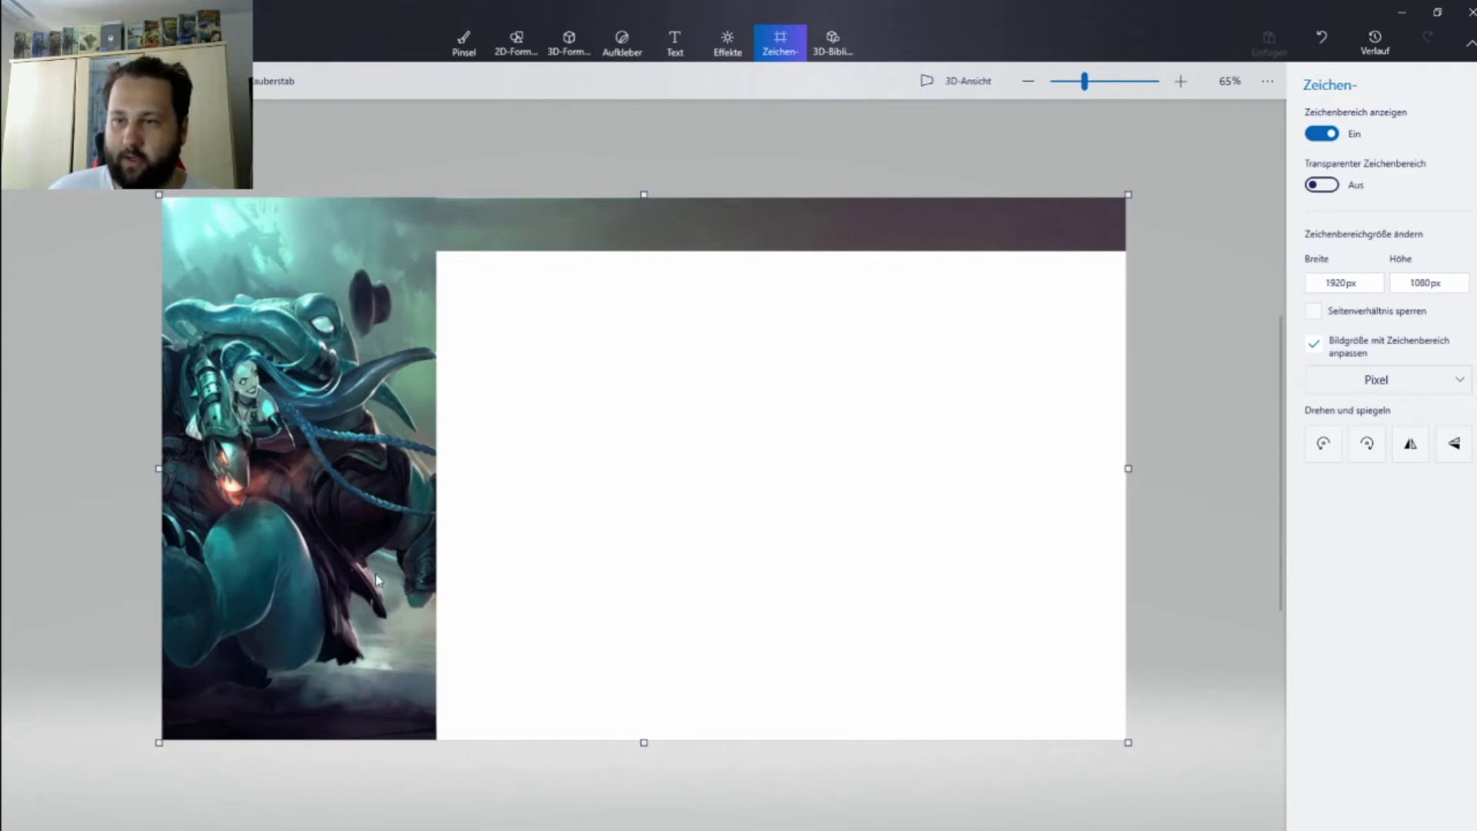
- Select a rectangle at the lower left of the character art and delete it to white as the camera box
{"action": "left_click_drag", "start_coordinate": [375, 574], "coordinate": [179, 734]}
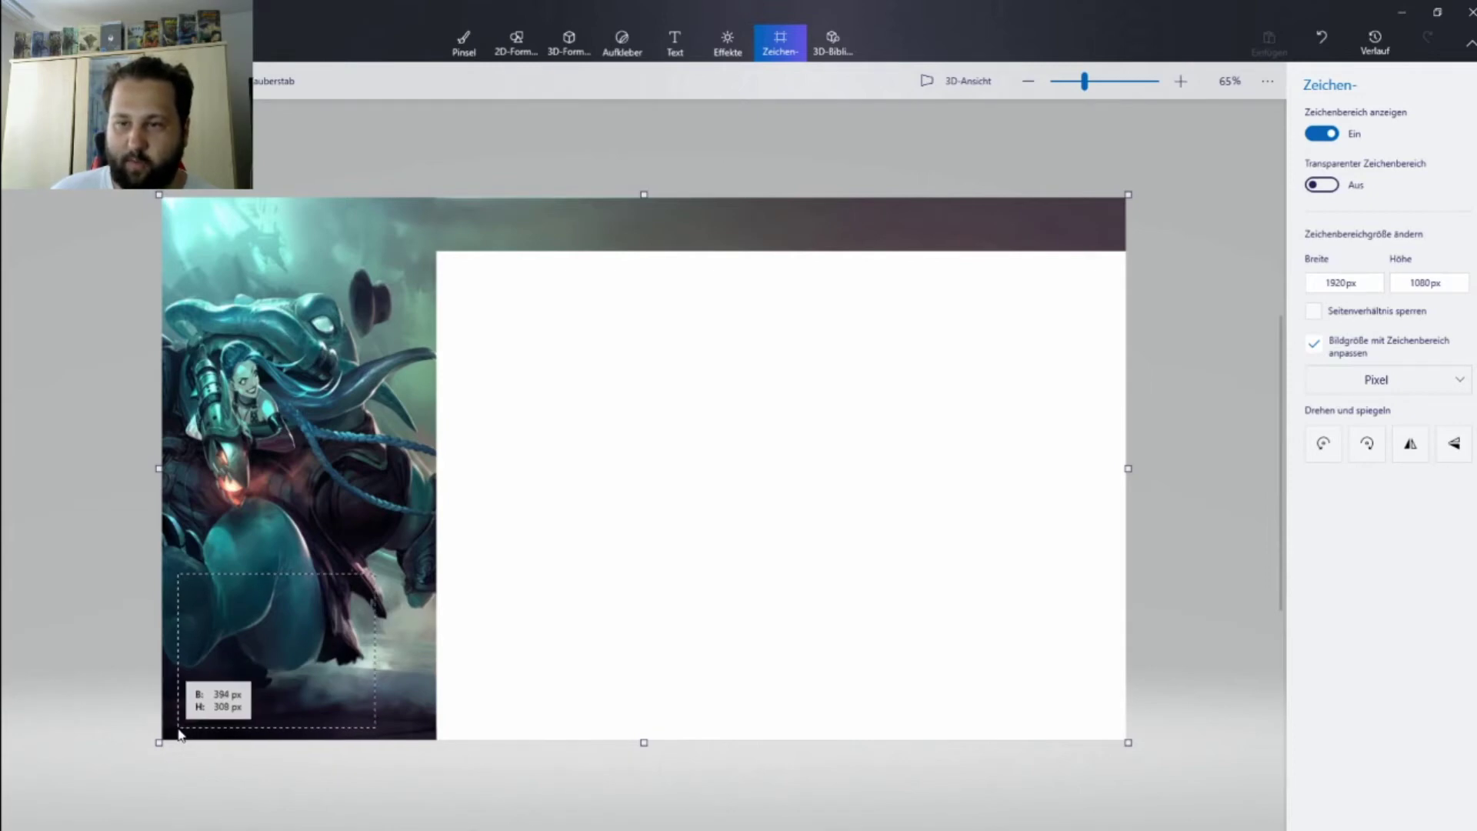
{"action": "left_click_drag", "start_coordinate": [179, 734], "coordinate": [175, 730]}
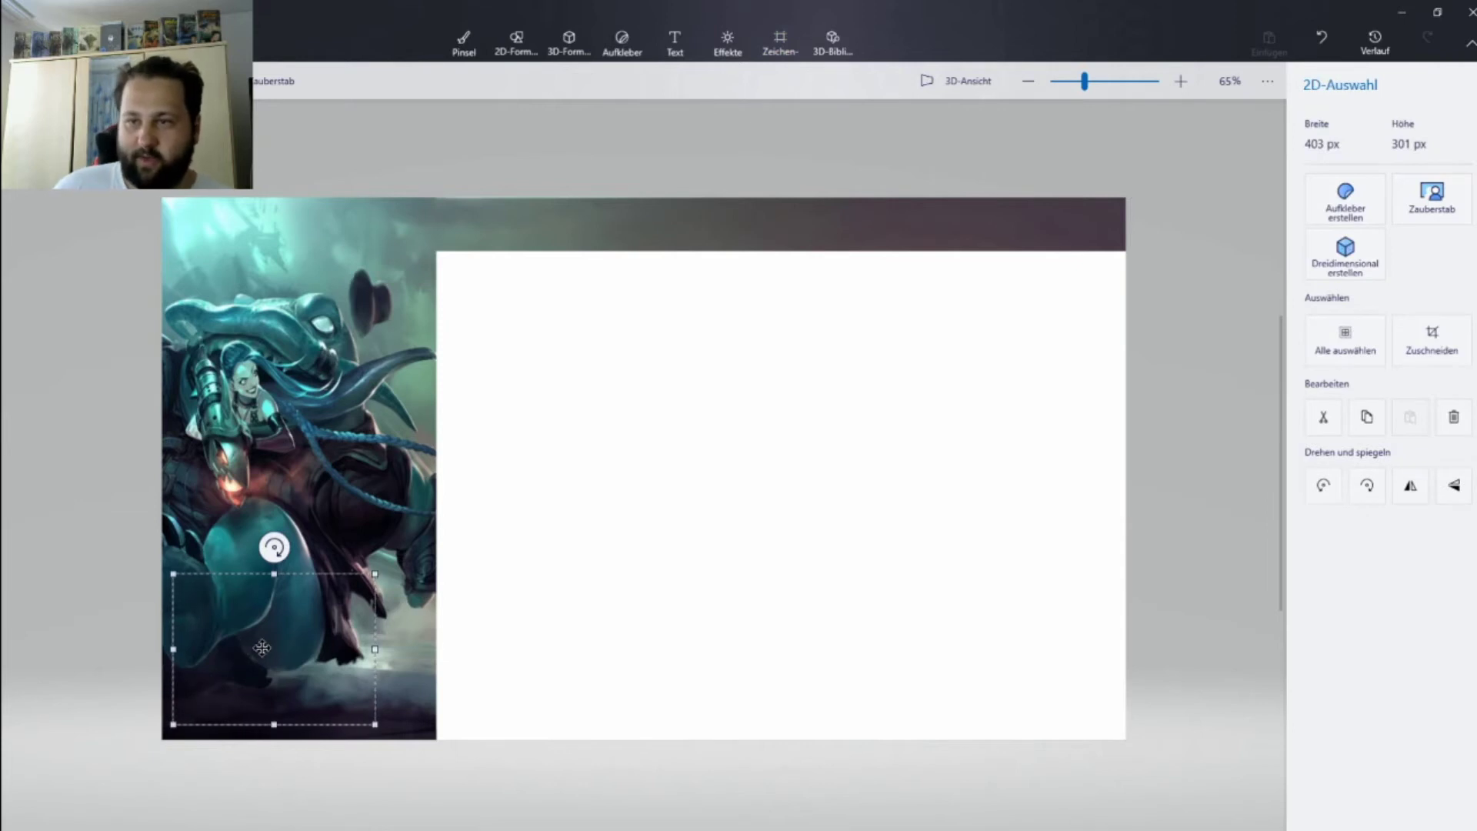
{"action": "left_click_drag", "start_coordinate": [261, 648], "coordinate": [288, 646]}
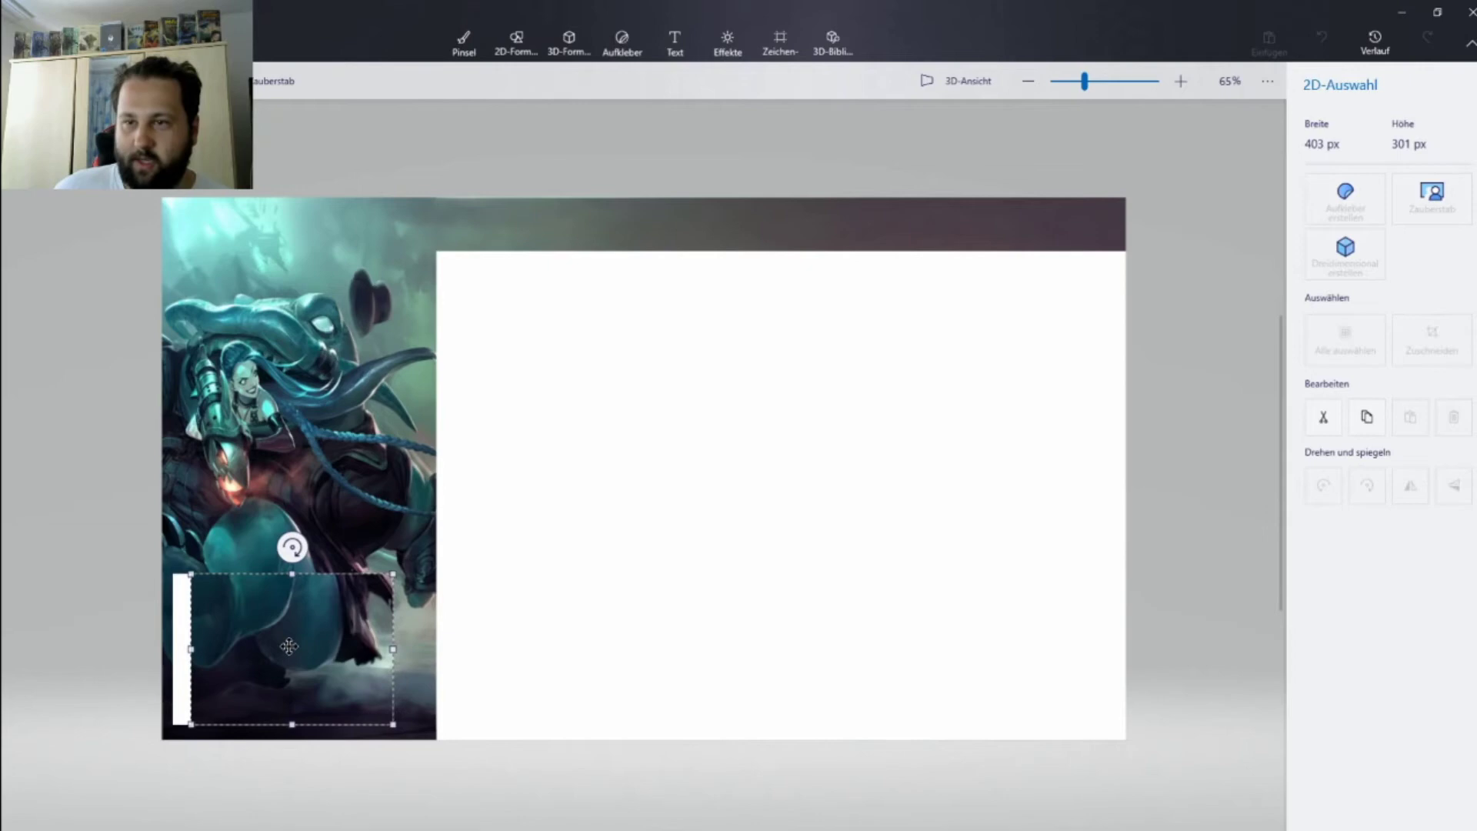
{"action": "mouse_move", "coordinate": [288, 647]}
{"action": "left_mouse_down"}
{"action": "mouse_move", "coordinate": [260, 805]}
{"action": "mouse_move", "coordinate": [217, 827]}
{"action": "mouse_move", "coordinate": [148, 816]}
{"action": "mouse_move", "coordinate": [89, 603]}
{"action": "mouse_move", "coordinate": [271, 631]}
{"action": "left_mouse_up"}
{"action": "key", "text": "ctrl+w"}
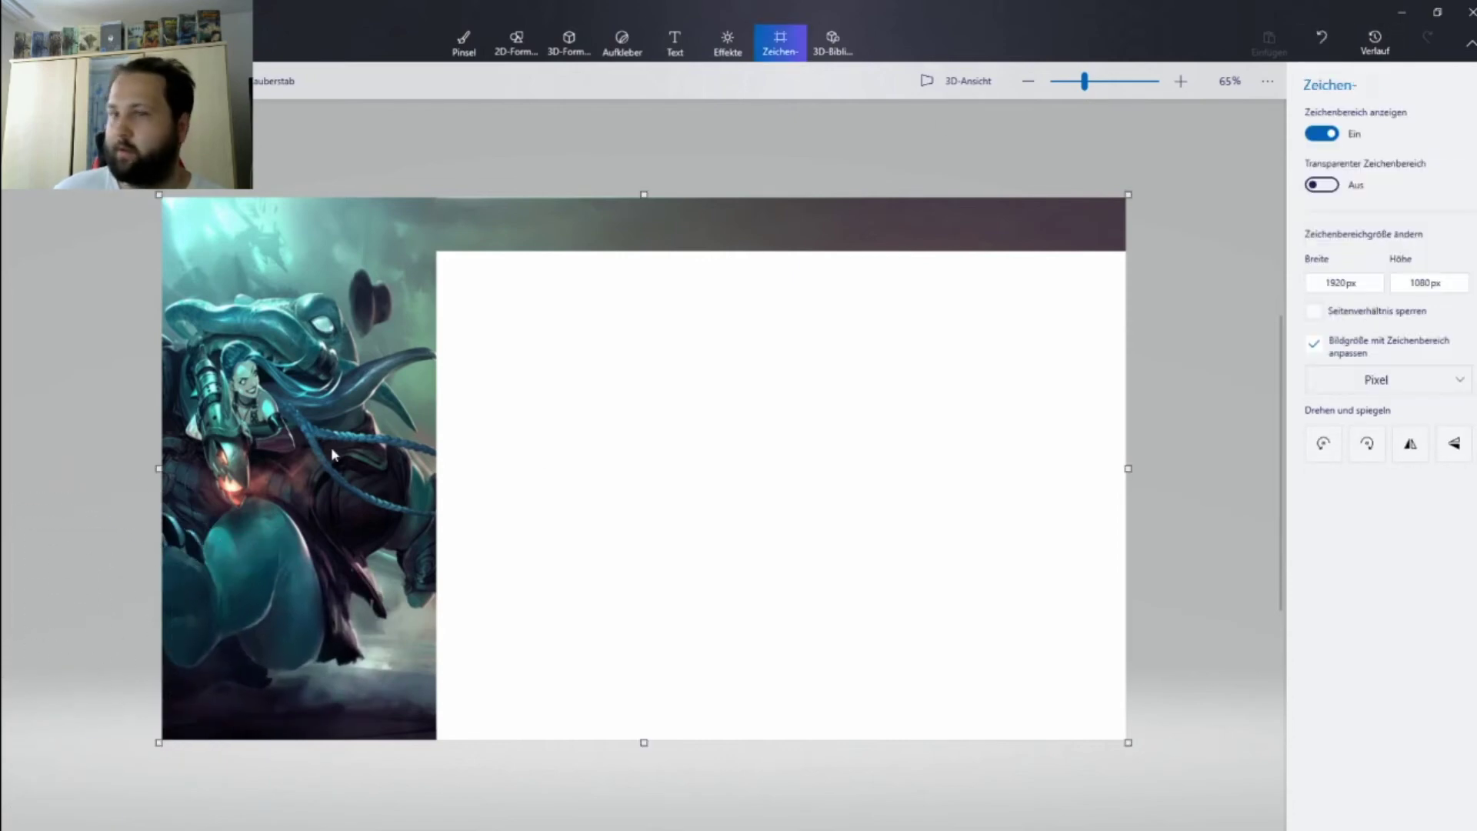
{"action": "left_click_drag", "start_coordinate": [386, 557], "coordinate": [203, 710]}
{"action": "left_click", "coordinate": [1311, 51]}
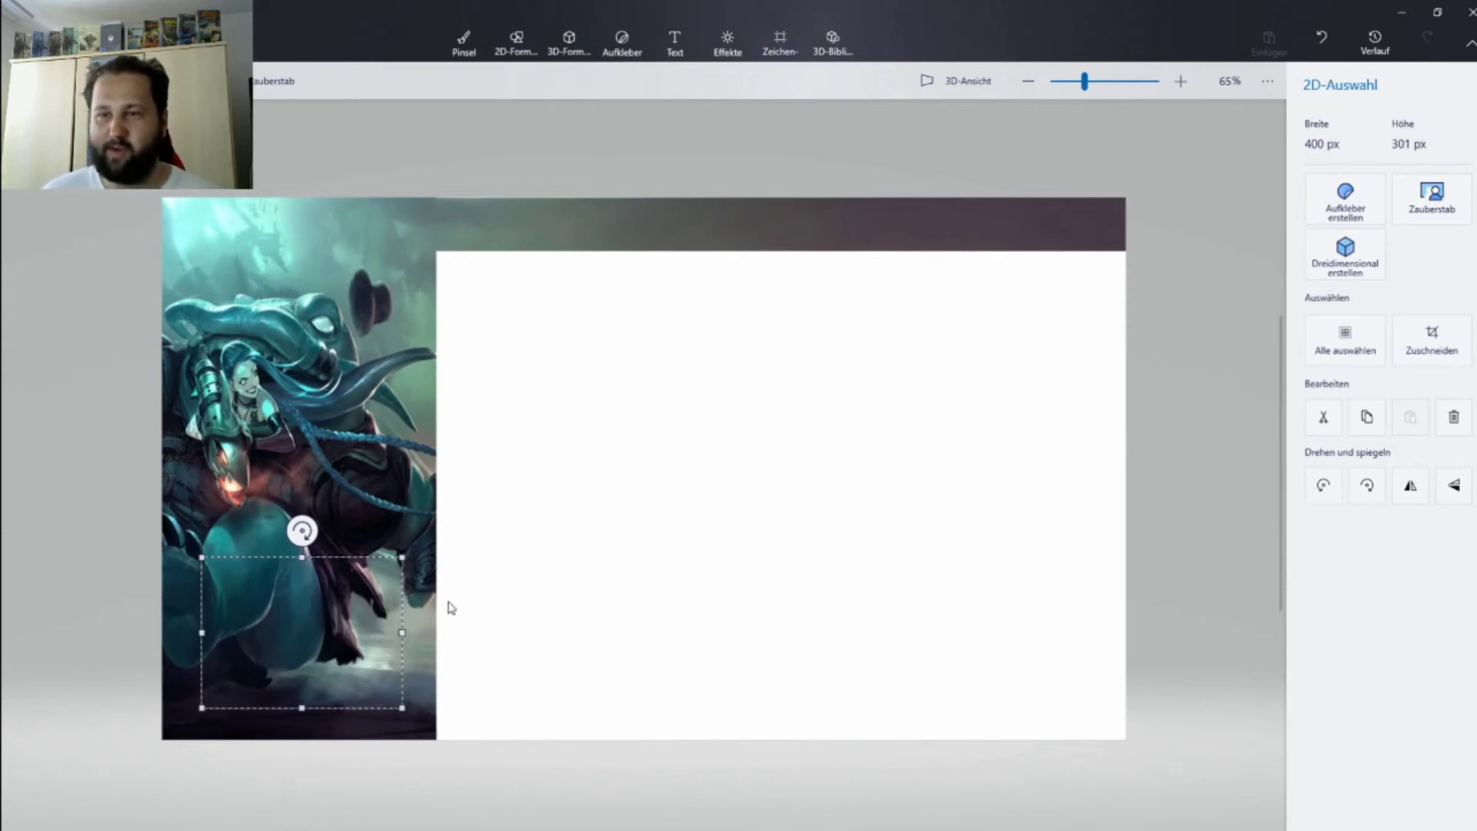
{"action": "key", "text": "Delete"}
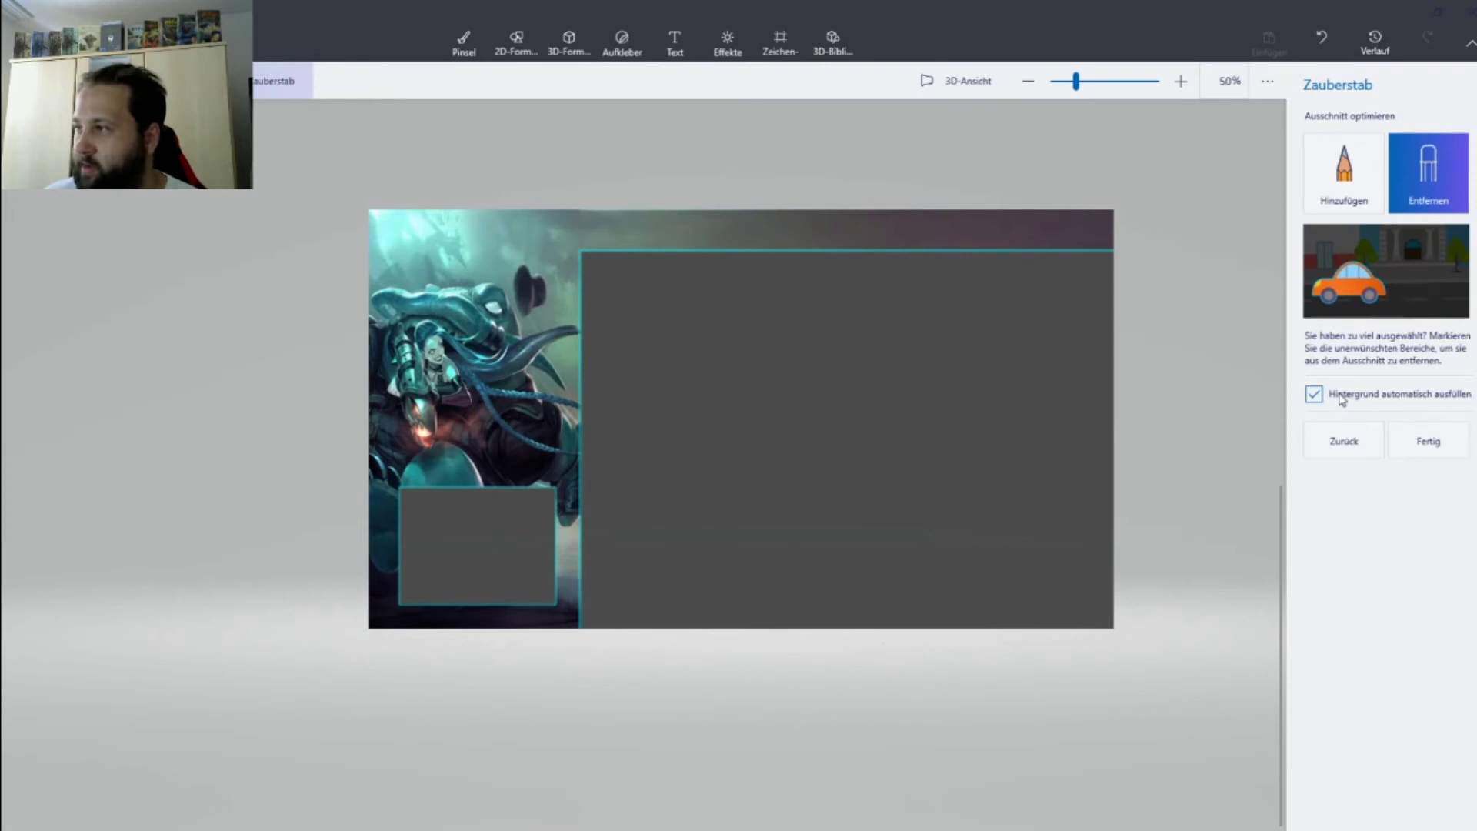
- Finish the Magic Select cutout of the overlay with Autofill background turned off
{"action": "left_click", "coordinate": [1315, 395]}
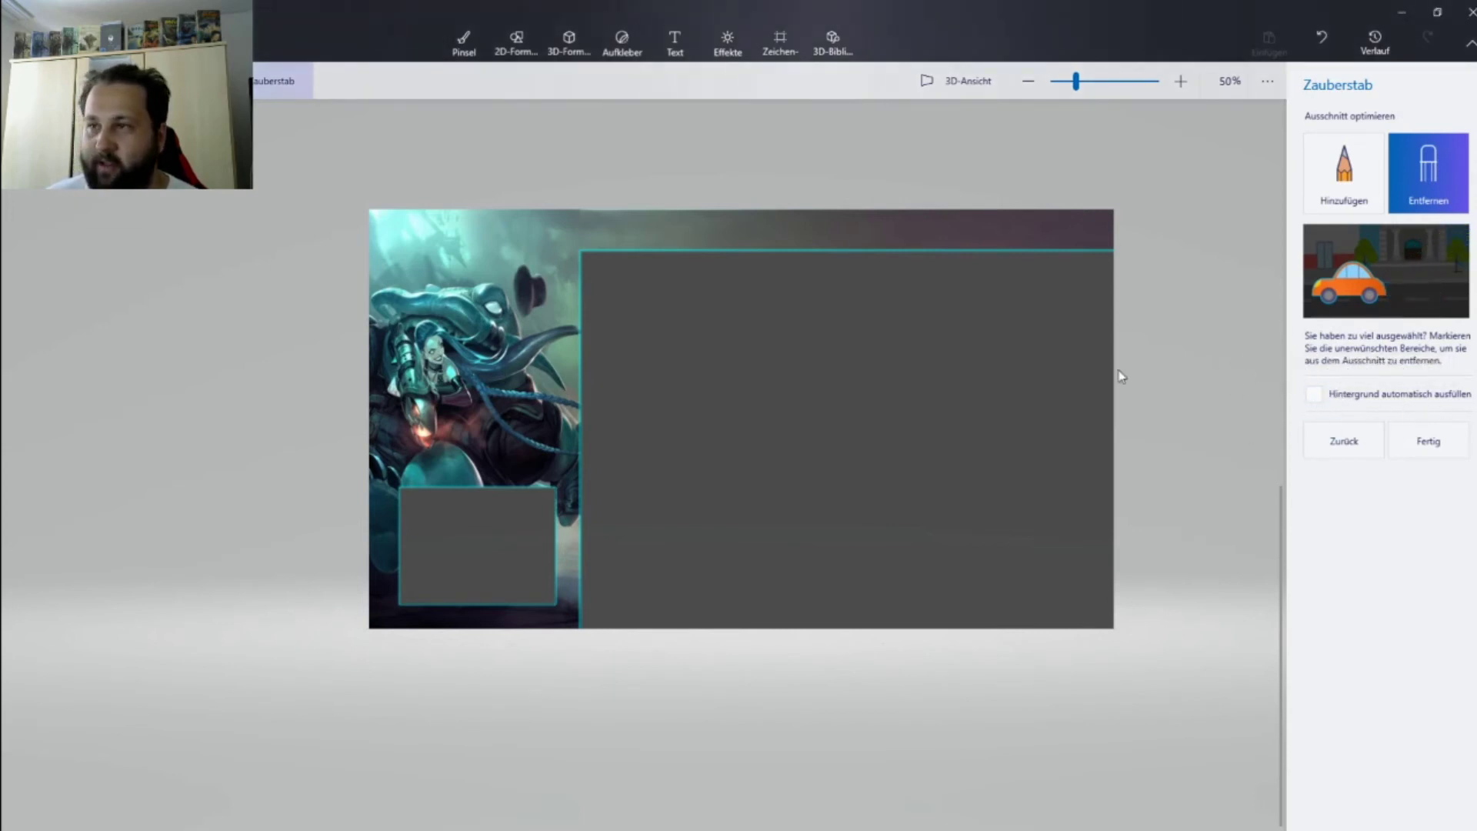
{"action": "left_click", "coordinate": [1428, 444]}
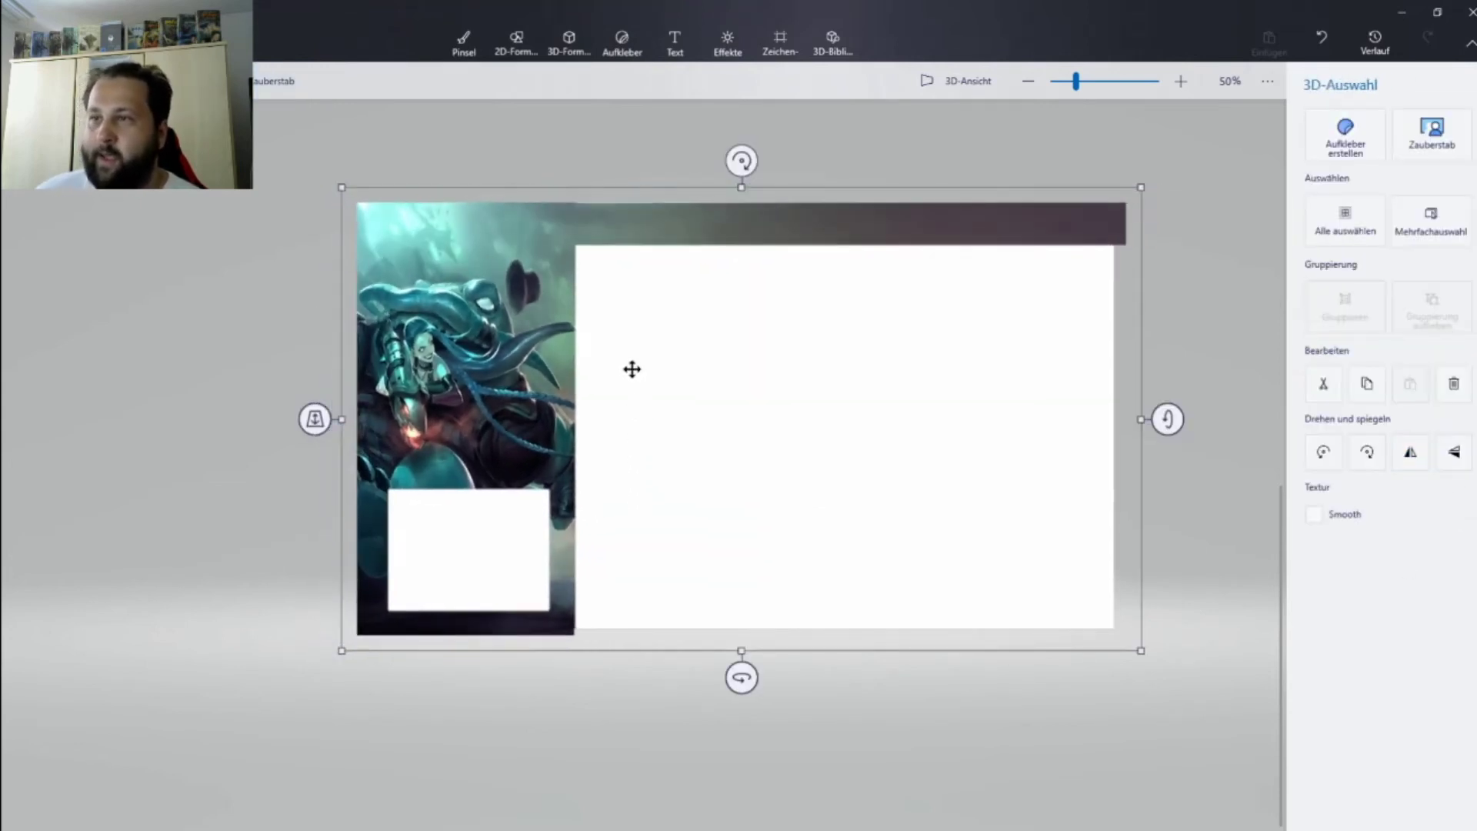
{"action": "right_click", "coordinate": [421, 371]}
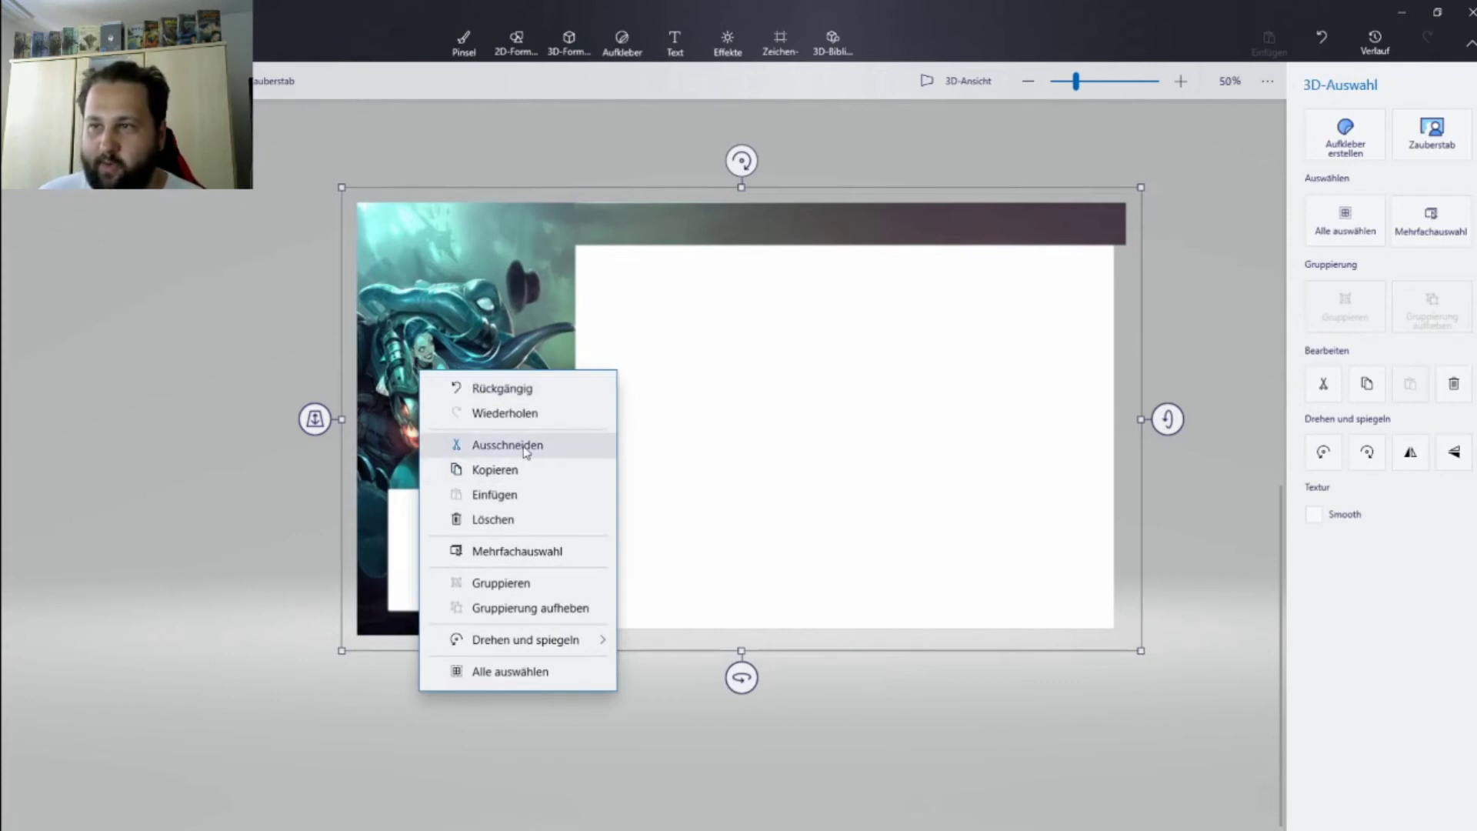
- Cut the overlay to the clipboard and start a new 1920 px wide project without saving the old image
{"action": "left_click", "coordinate": [508, 446]}
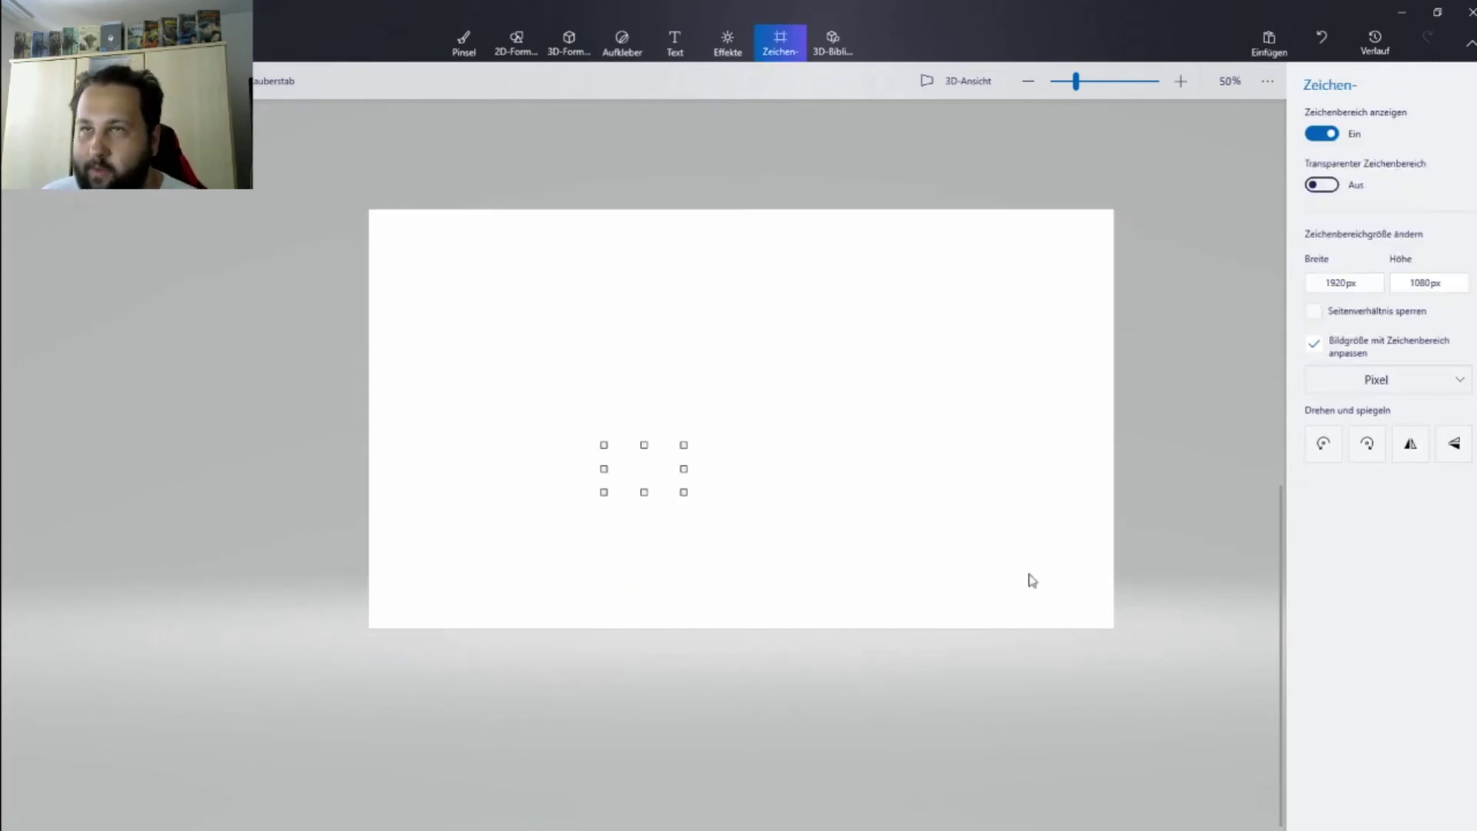
{"action": "key", "text": "ctrl+o"}
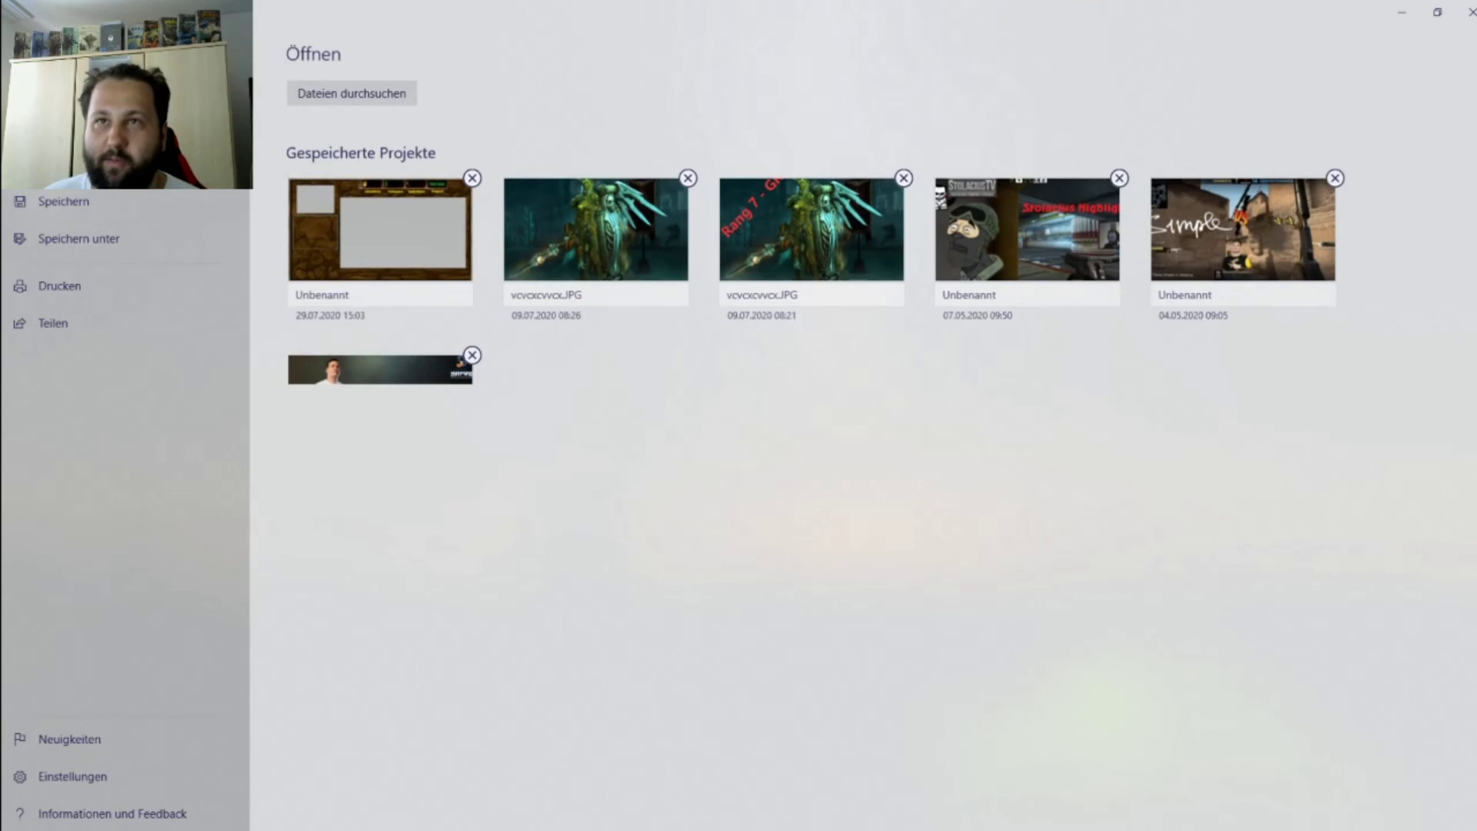
{"action": "left_click", "coordinate": [317, 202]}
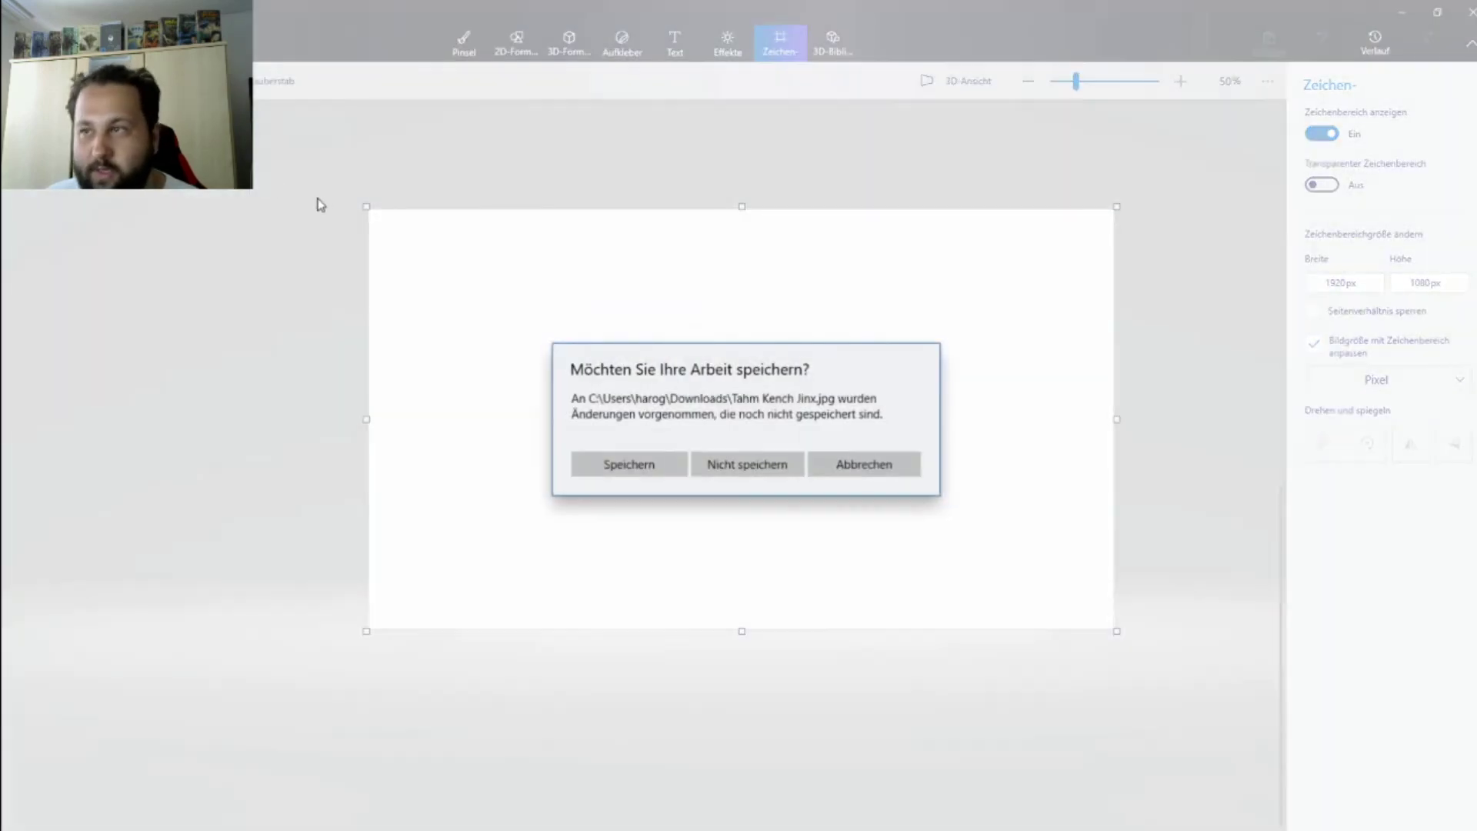
{"action": "left_click", "coordinate": [731, 471]}
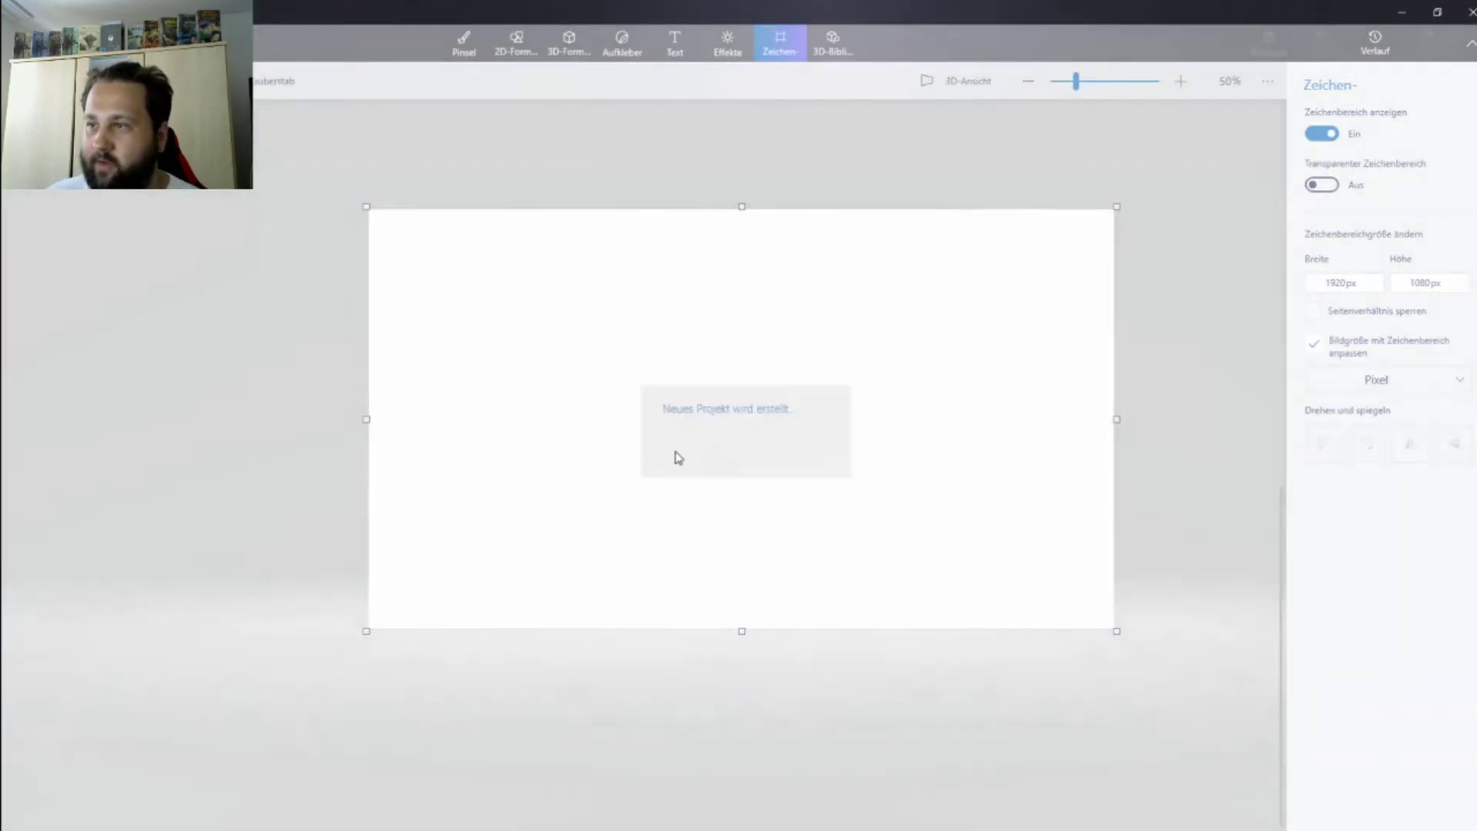
{"action": "left_click", "coordinate": [1384, 283]}
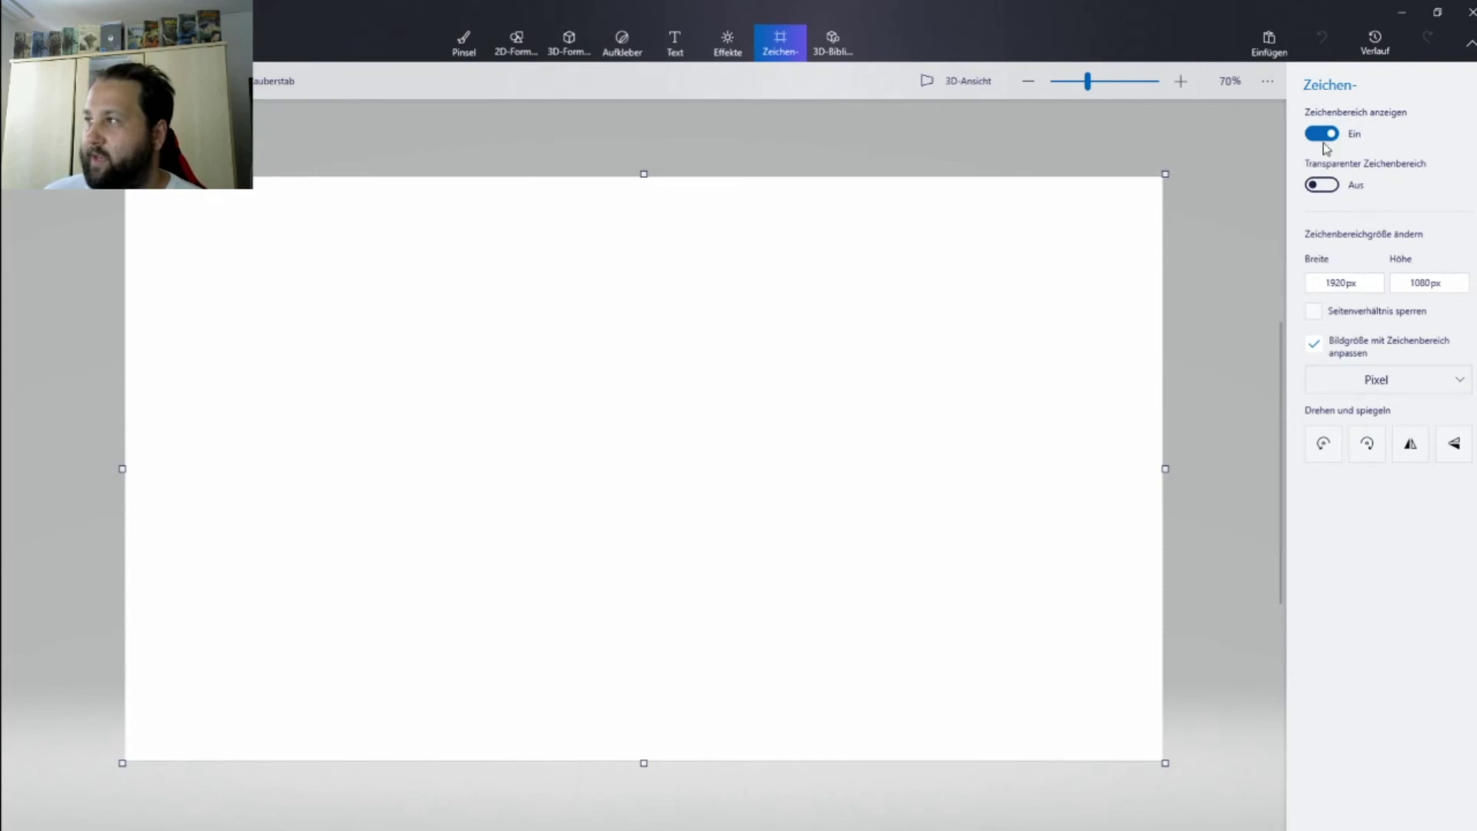
- Turn on Transparent canvas and paste the overlay cutout onto the new canvas
{"action": "left_click", "coordinate": [1321, 184]}
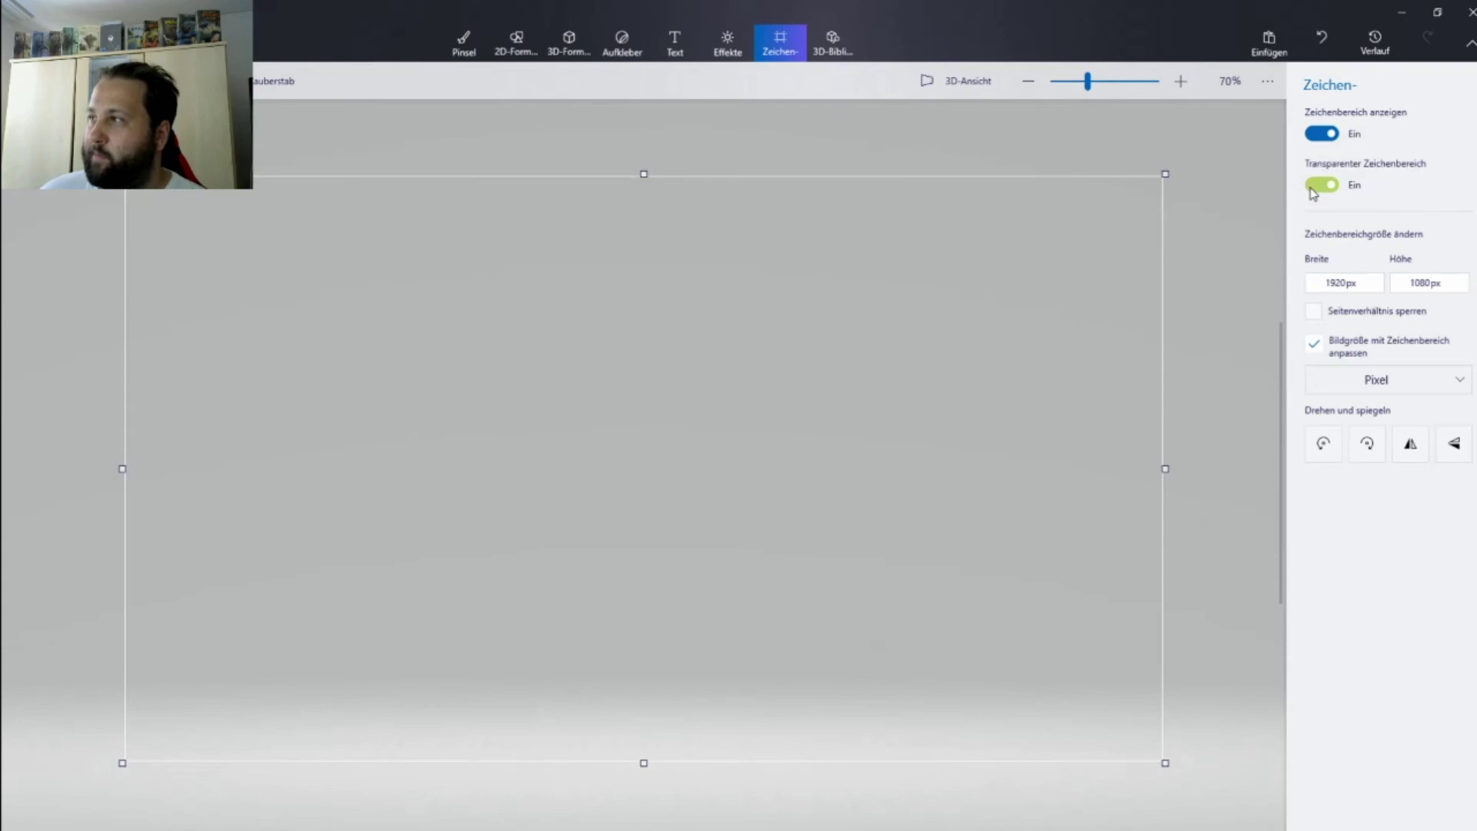
{"action": "right_click", "coordinate": [287, 417]}
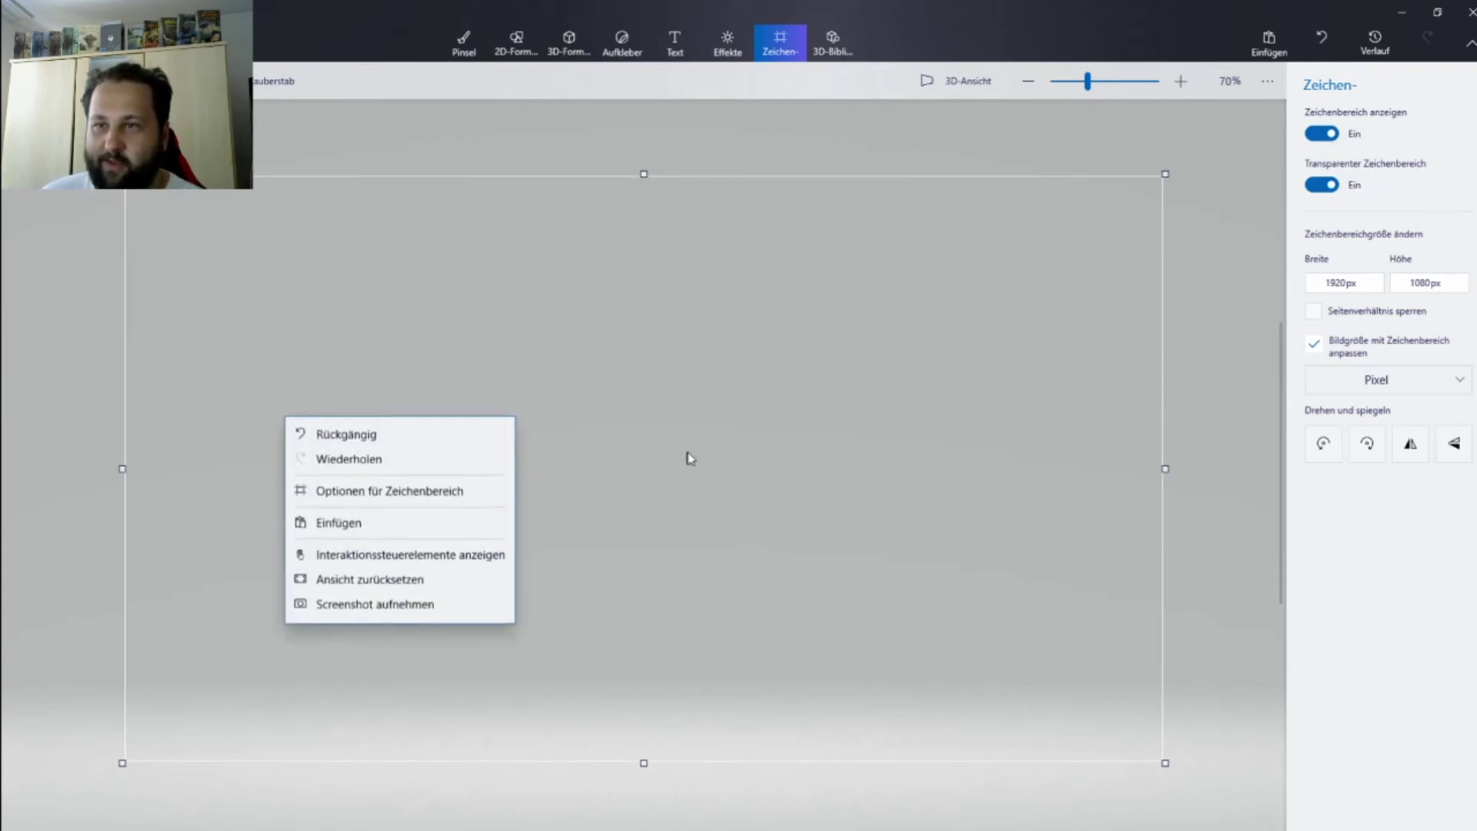
{"action": "left_click", "coordinate": [370, 523]}
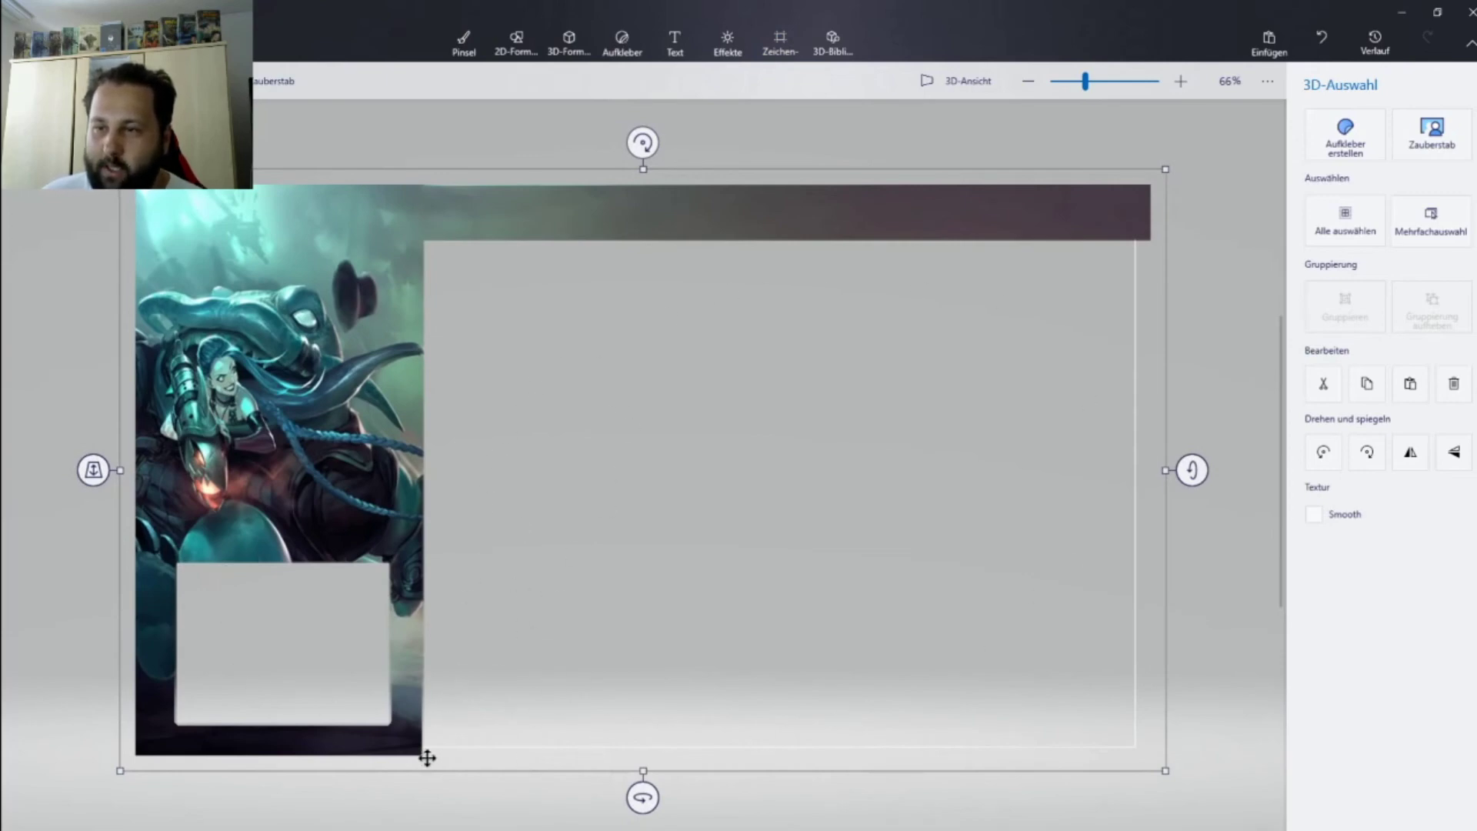
- Move the pasted overlay slightly right and shrink it from its corner handle
{"action": "key", "text": "Escape"}
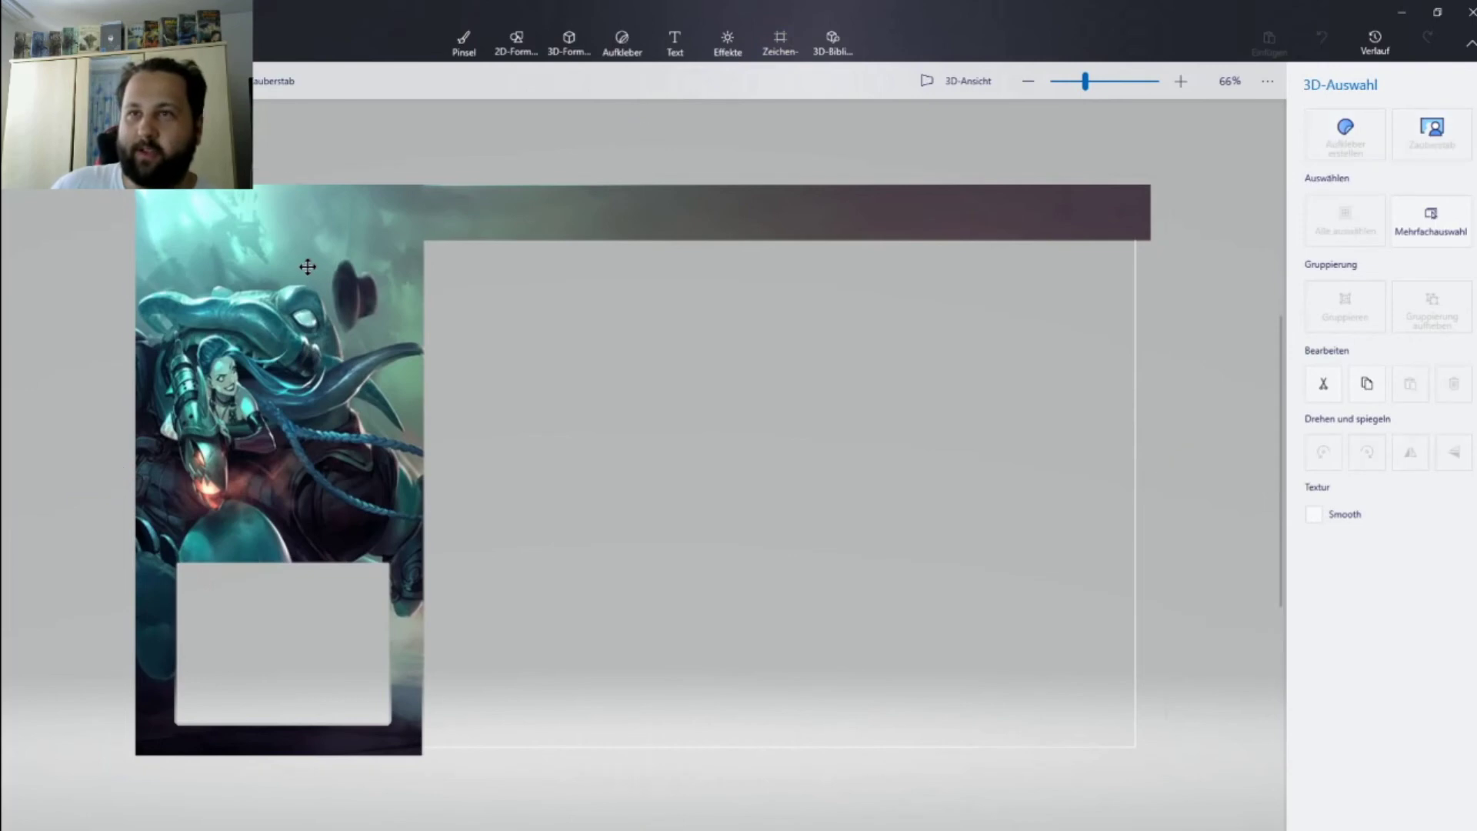
{"action": "mouse_move", "coordinate": [307, 266]}
{"action": "left_mouse_down"}
{"action": "mouse_move", "coordinate": [300, 241]}
{"action": "mouse_move", "coordinate": [307, 264]}
{"action": "mouse_move", "coordinate": [323, 261]}
{"action": "left_mouse_up"}
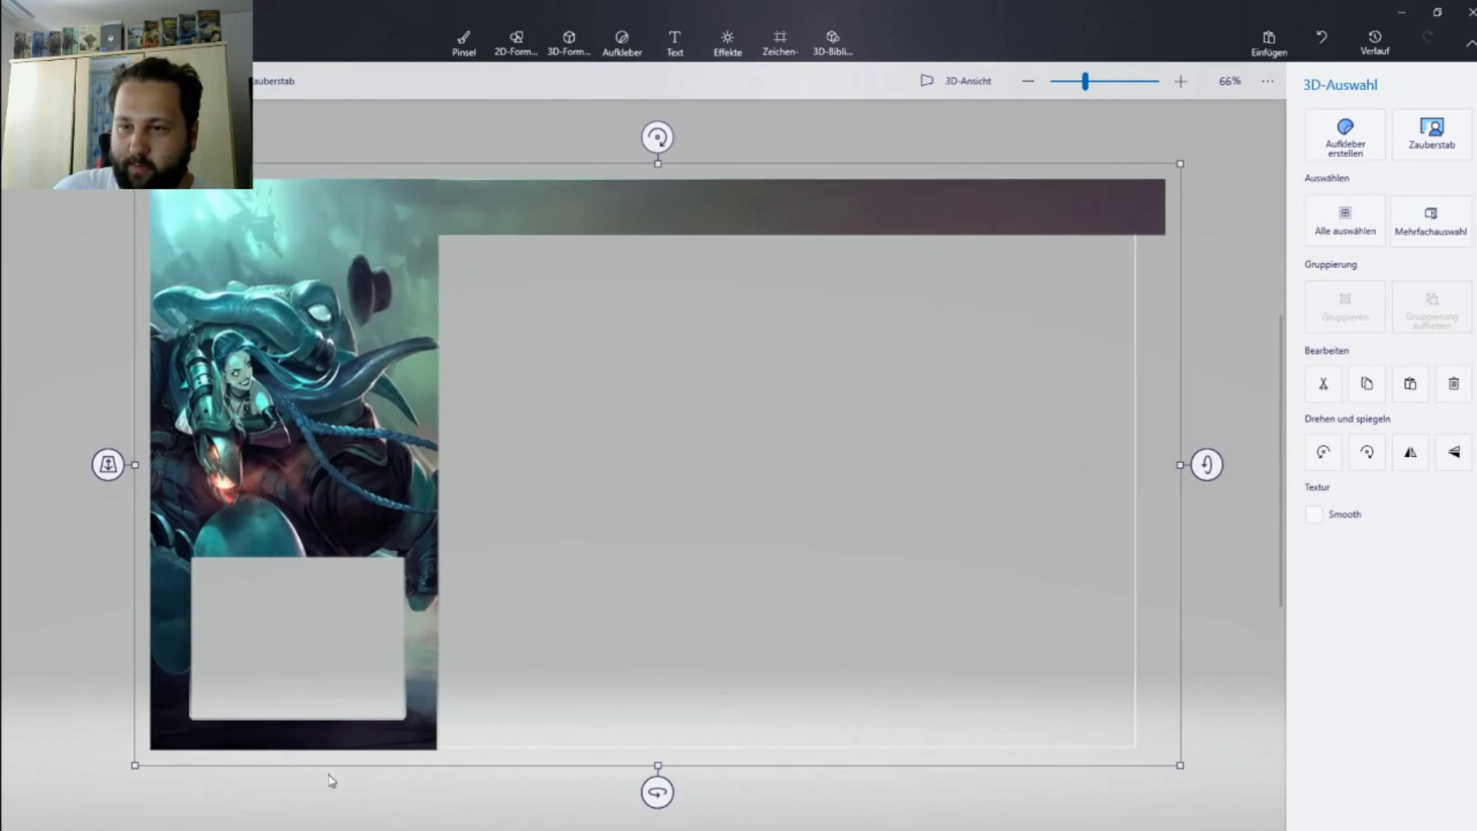
{"action": "scroll", "coordinate": [331, 779], "scroll_direction": "down", "scroll_amount": 3}
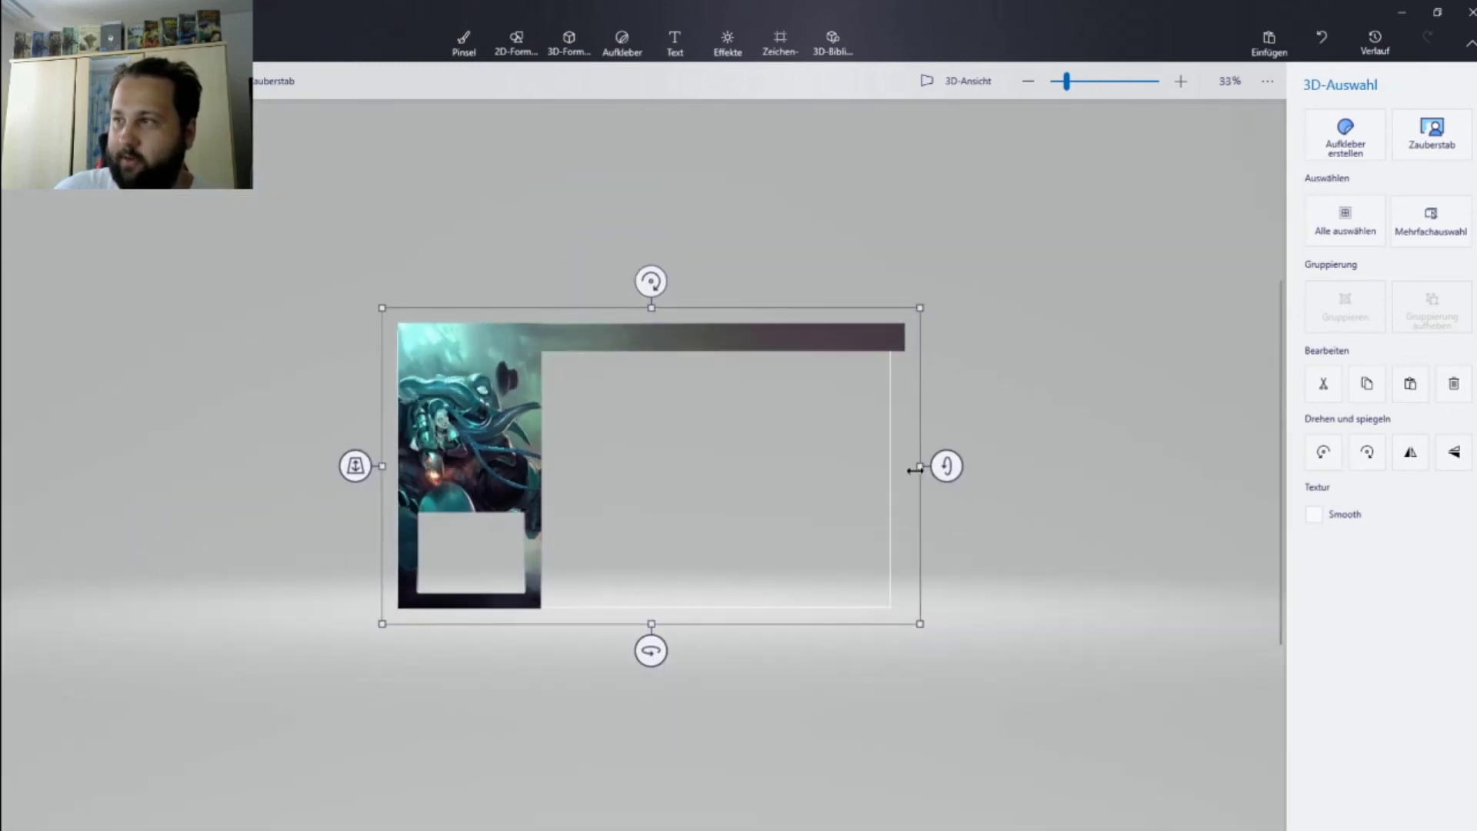
{"action": "scroll", "coordinate": [916, 468], "scroll_direction": "up", "scroll_amount": 2}
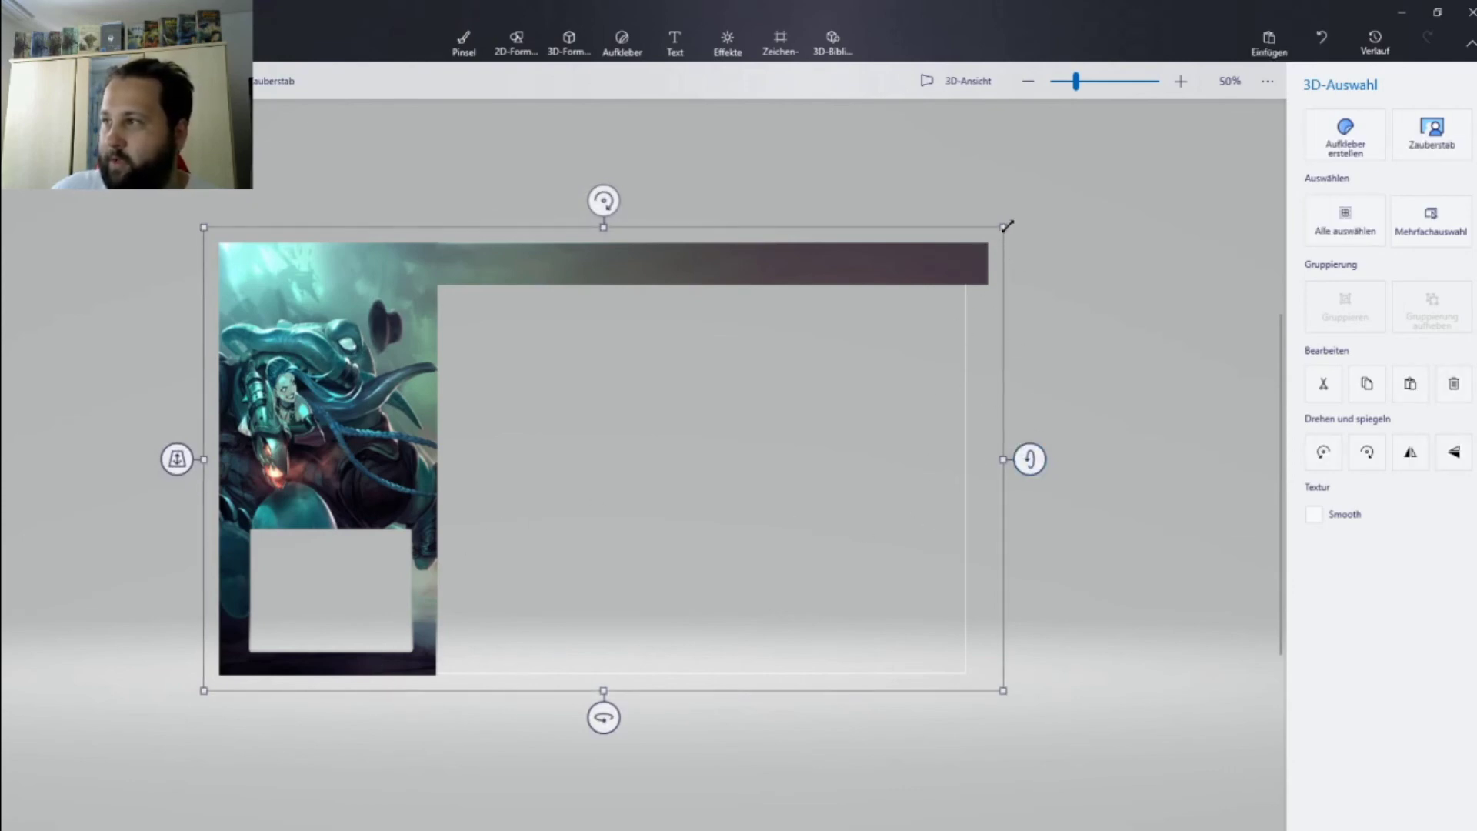
{"action": "left_click_drag", "start_coordinate": [1007, 226], "coordinate": [975, 217]}
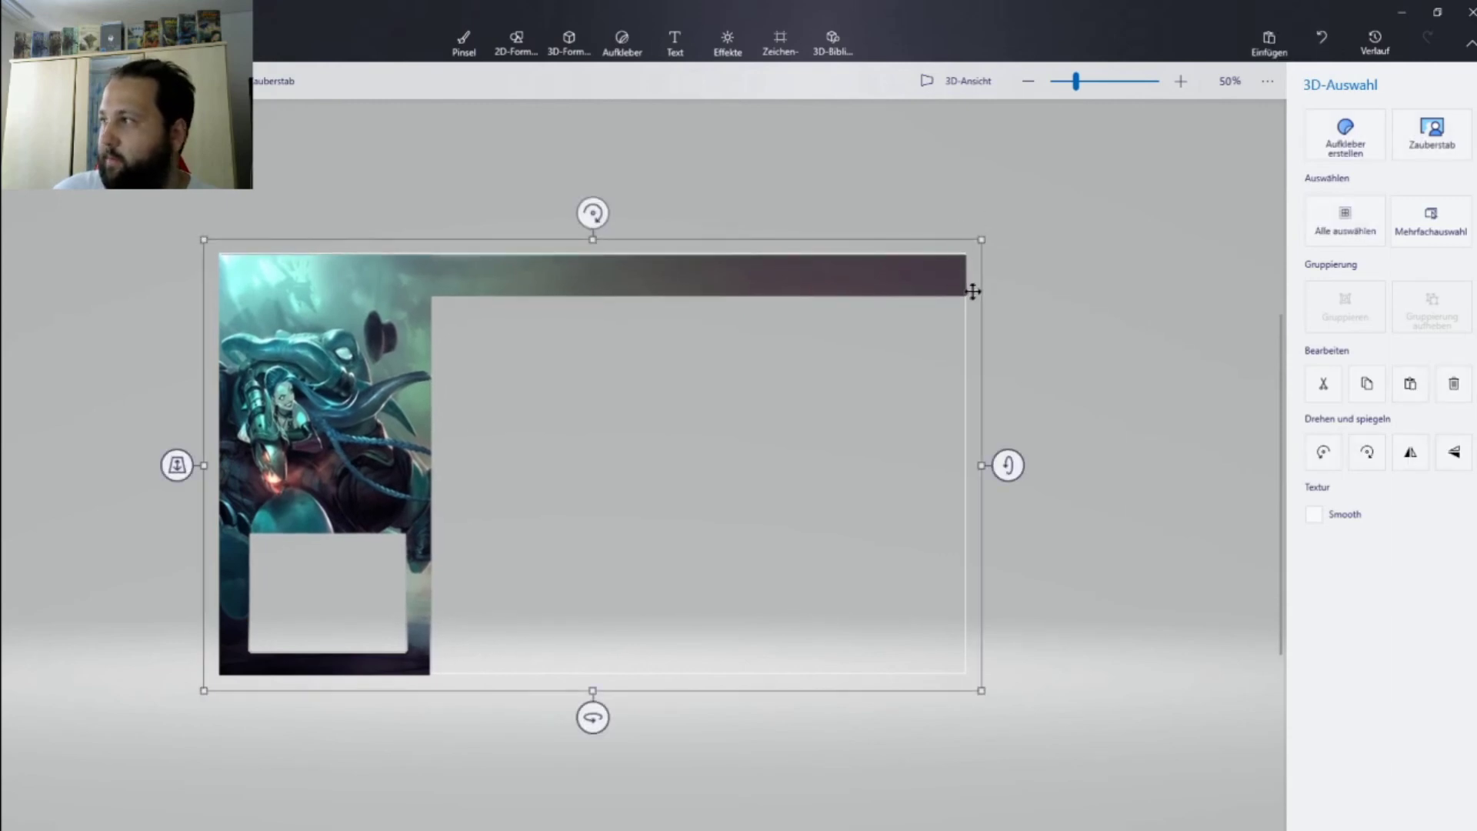
- Reselect the overlay and nudge it into line with the 1920 × 1080 canvas edges
{"action": "left_click", "coordinate": [785, 47]}
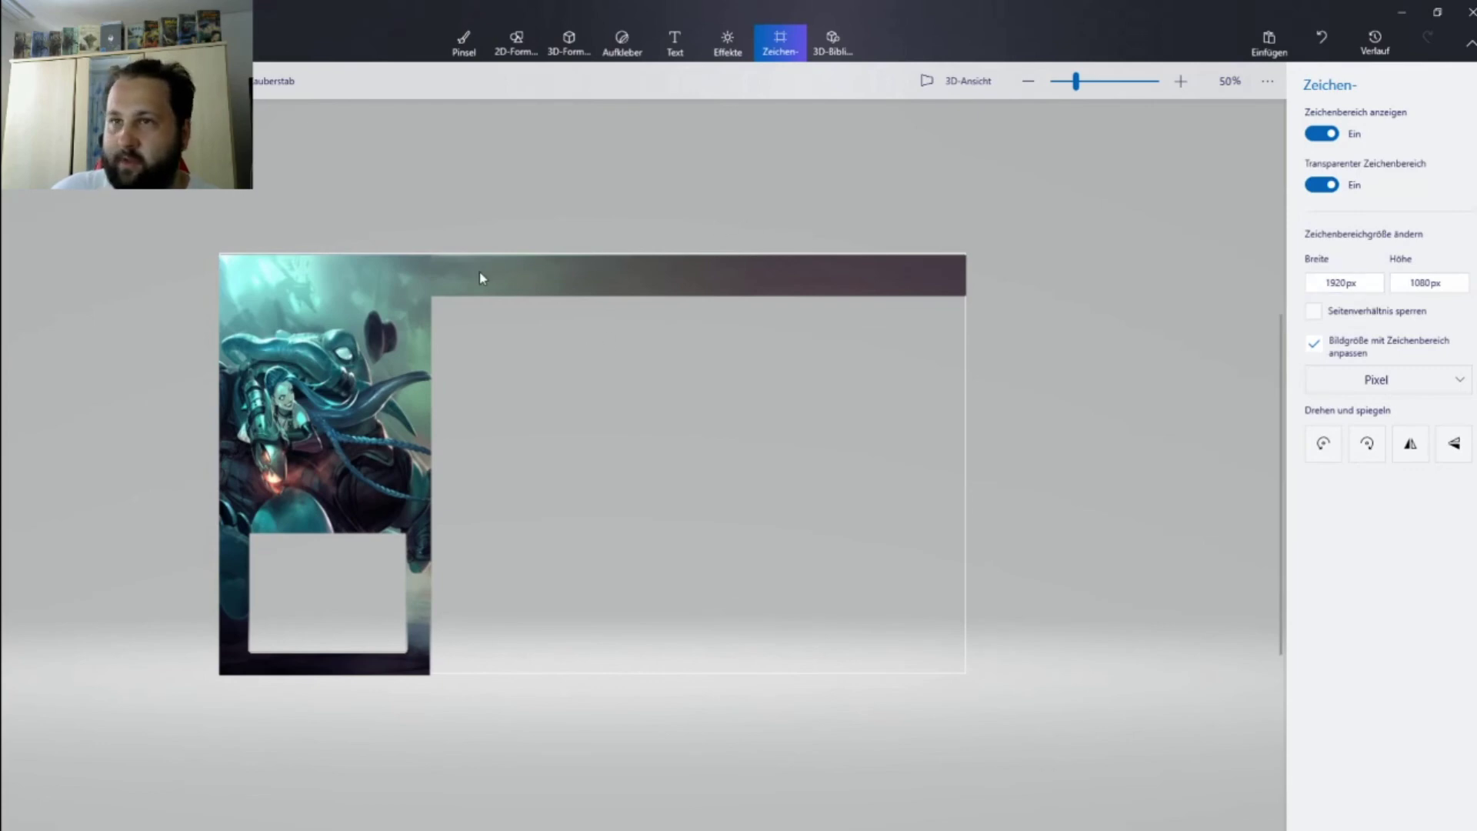
{"action": "left_click_drag", "start_coordinate": [479, 271], "coordinate": [479, 276]}
{"action": "left_click", "coordinate": [767, 393]}
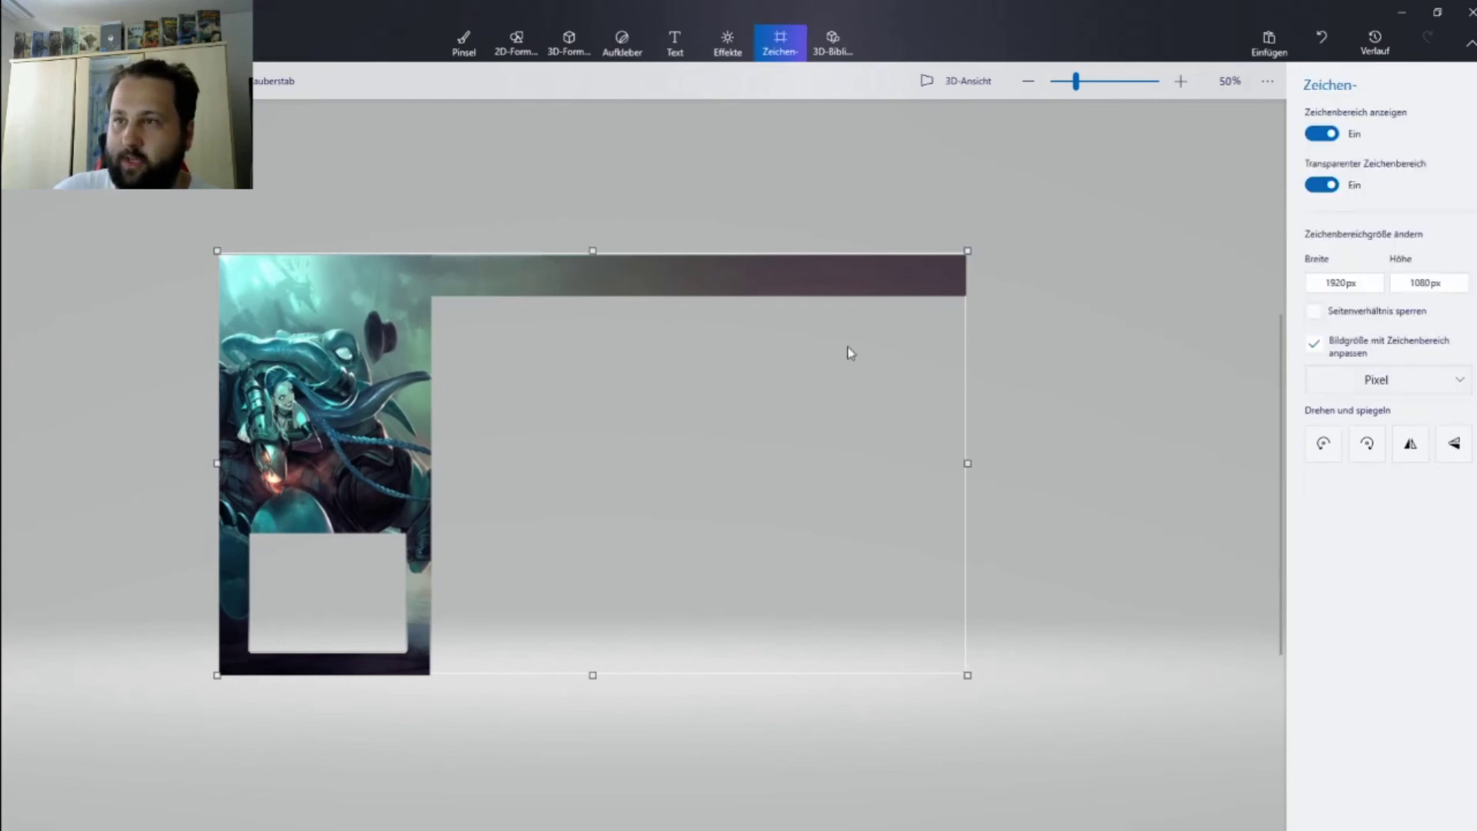
{"action": "left_click_drag", "start_coordinate": [1058, 181], "coordinate": [172, 771]}
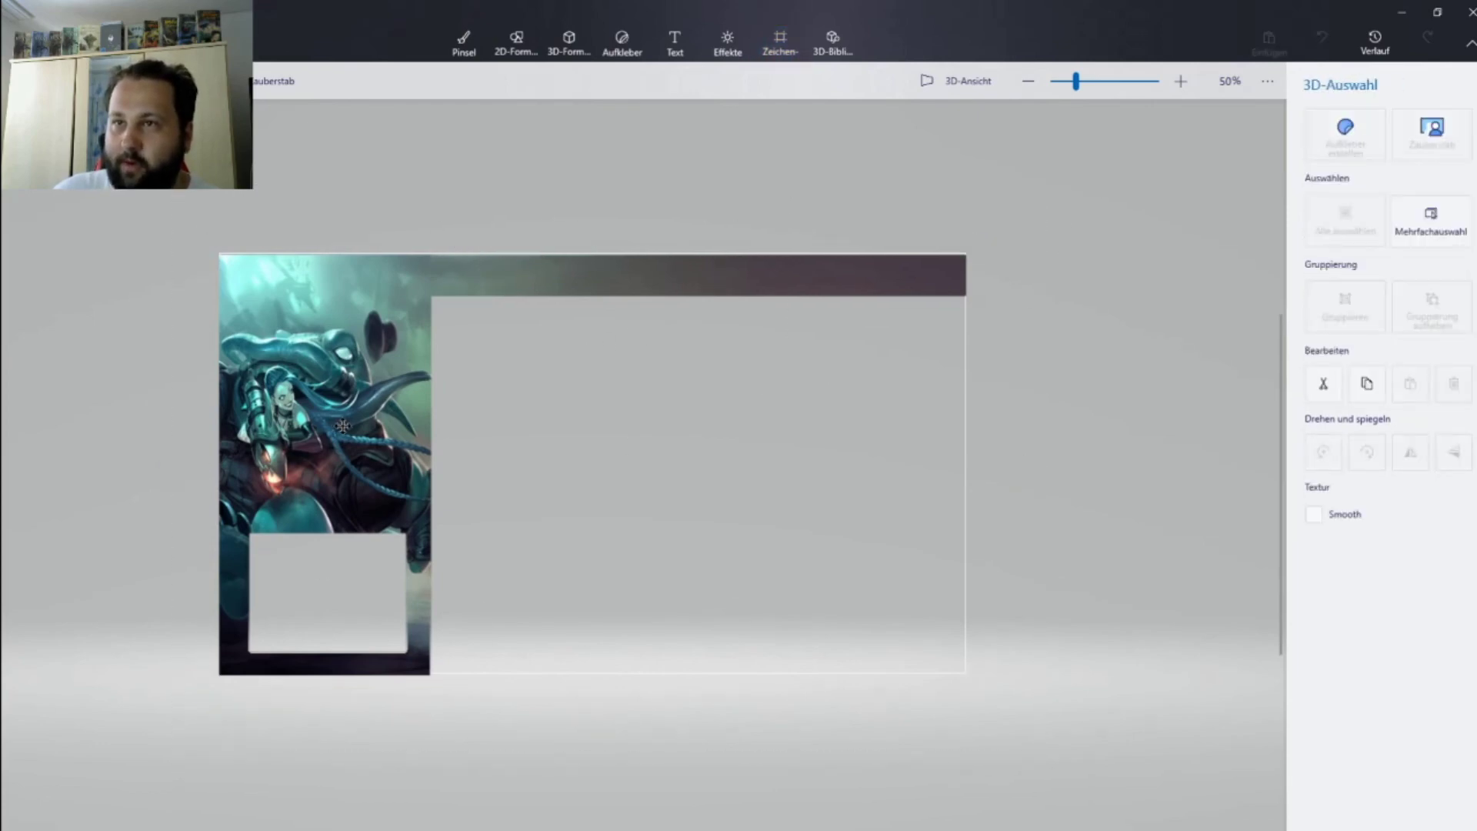
{"action": "left_click_drag", "start_coordinate": [344, 427], "coordinate": [344, 425]}
- Deselect the overlay to show the transparent 1920×1080 canvas settings
{"action": "left_click", "coordinate": [831, 820]}
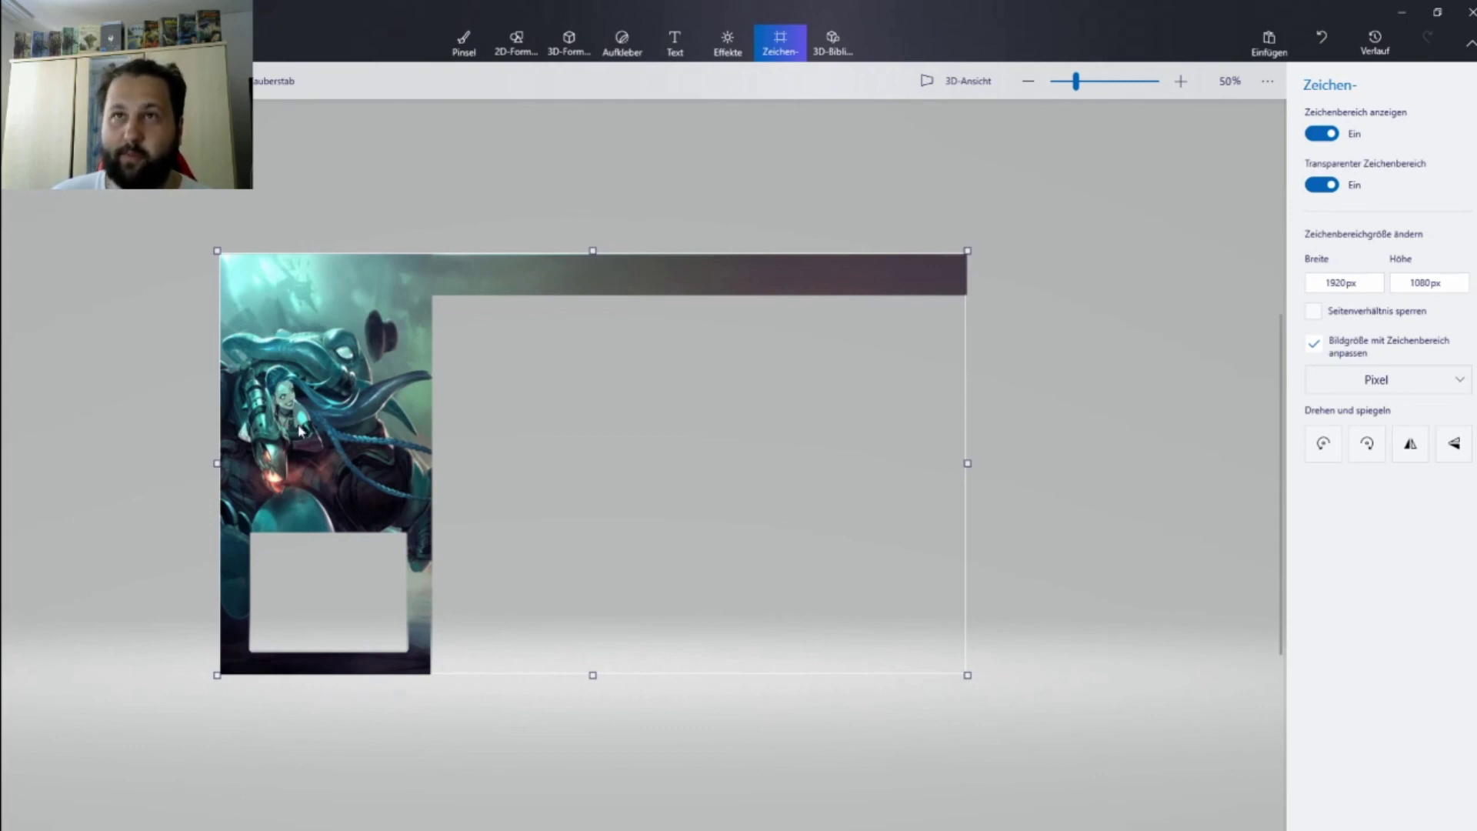
- Open the Save as Image export preview, set to a transparent 1920×1080 PNG
{"action": "left_click", "coordinate": [23, 34]}
{"action": "left_click", "coordinate": [61, 240]}
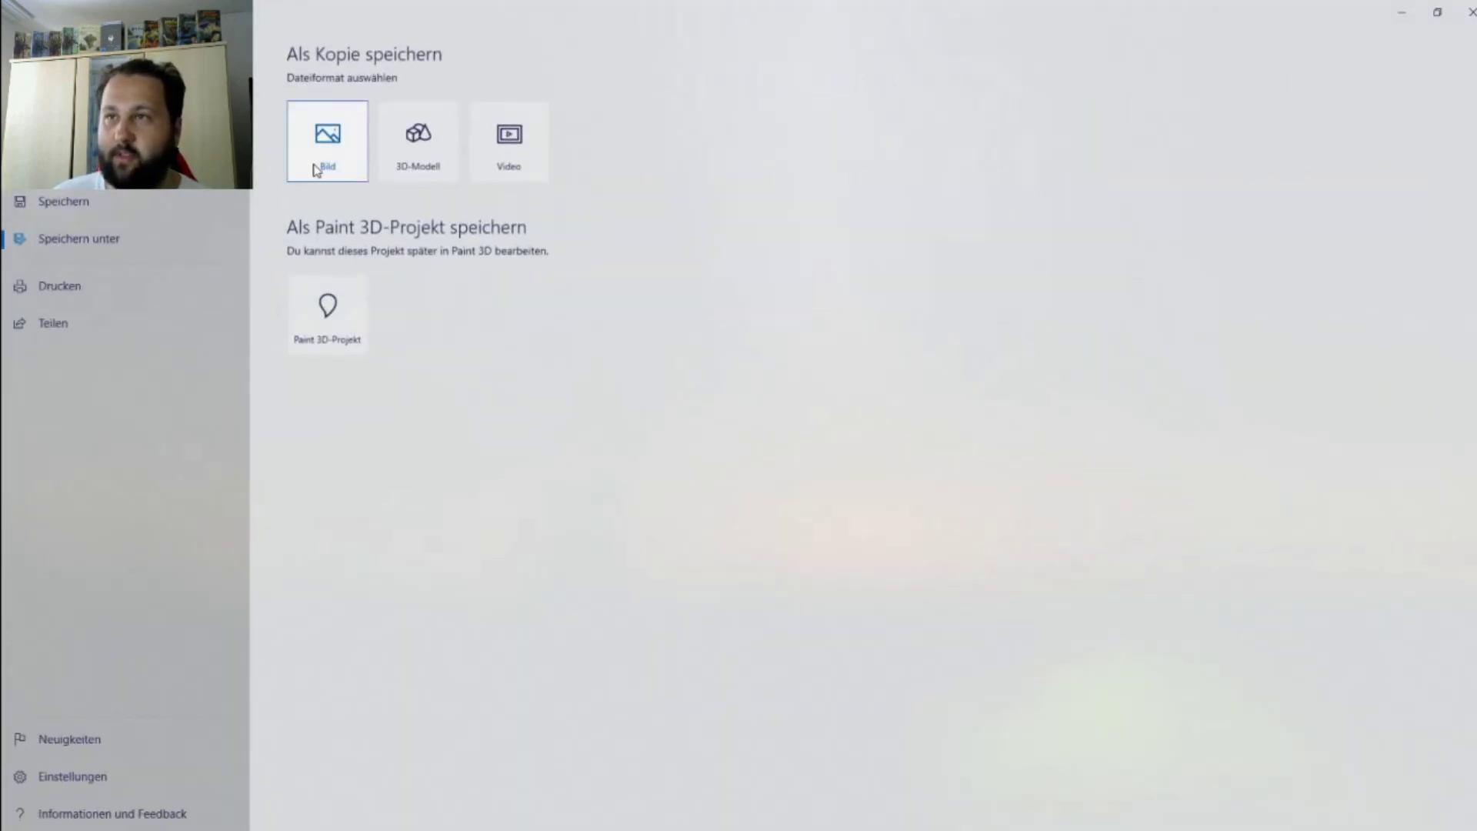
{"action": "left_click", "coordinate": [345, 156]}
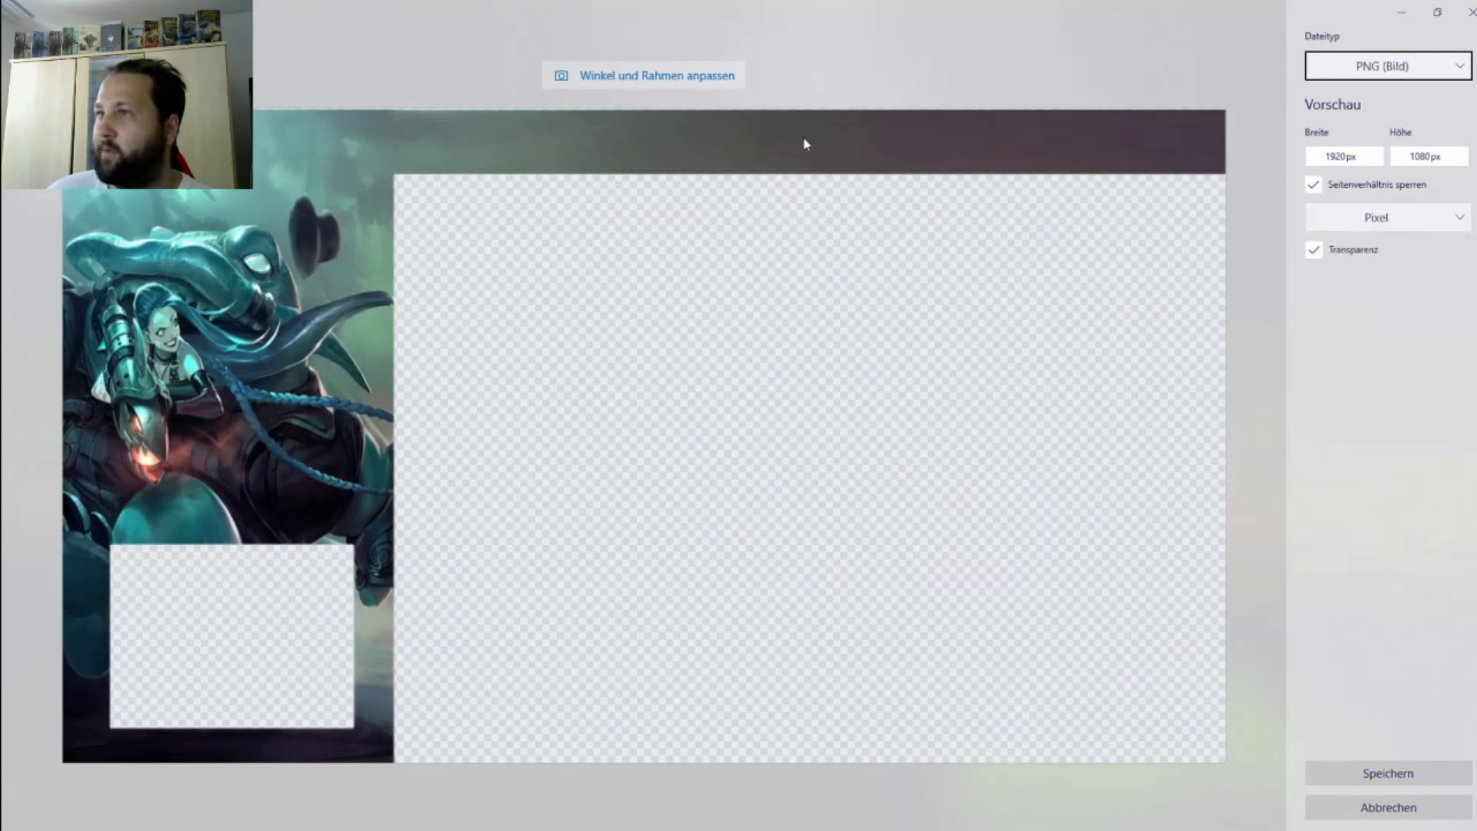
- Confirm the PNG export and begin naming the file '1920 1080 LOL Overlay' in the Overlay folder
{"action": "left_click", "coordinate": [1343, 774]}
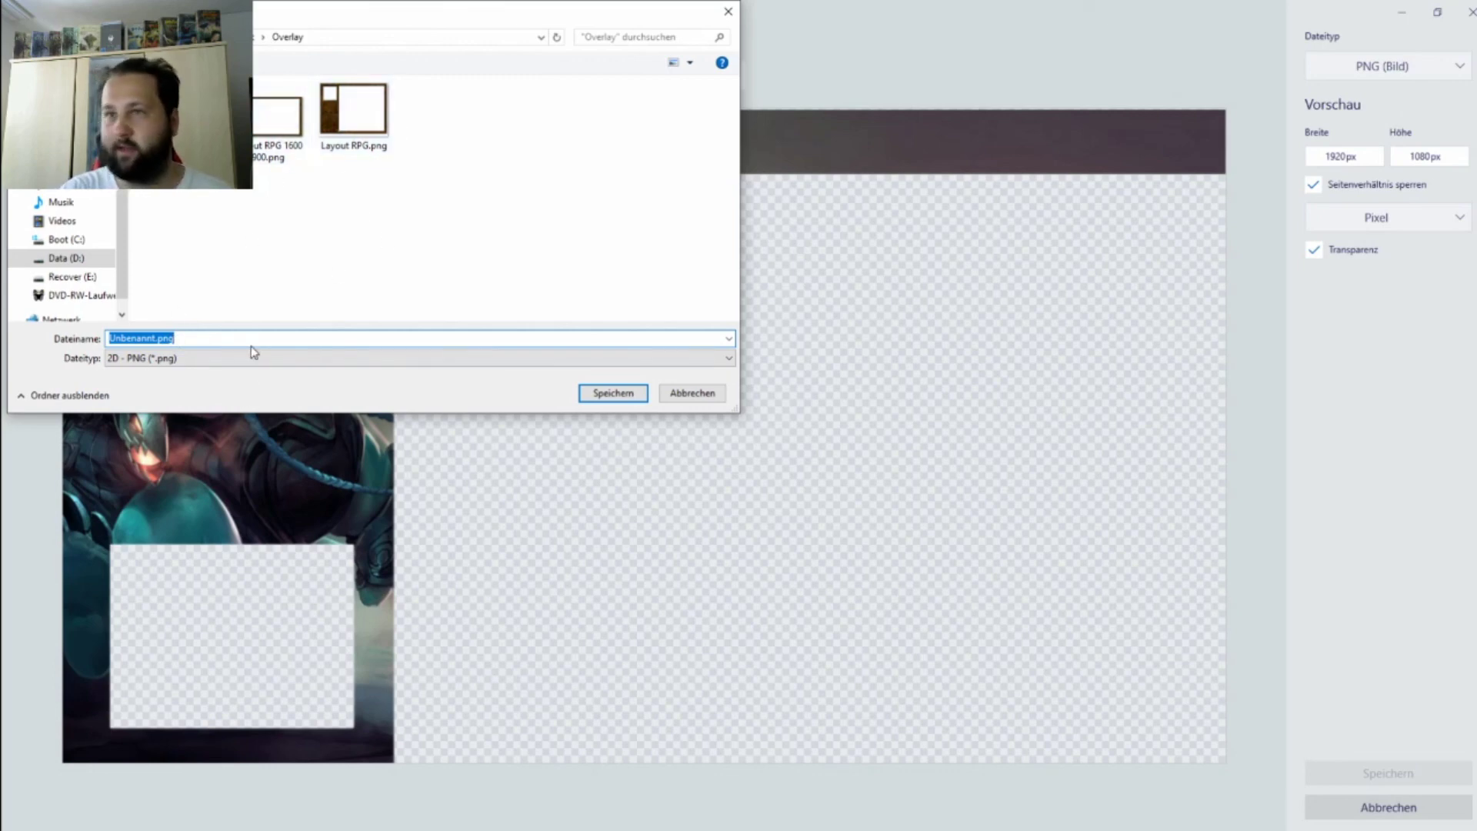
{"action": "type", "text": "18"}
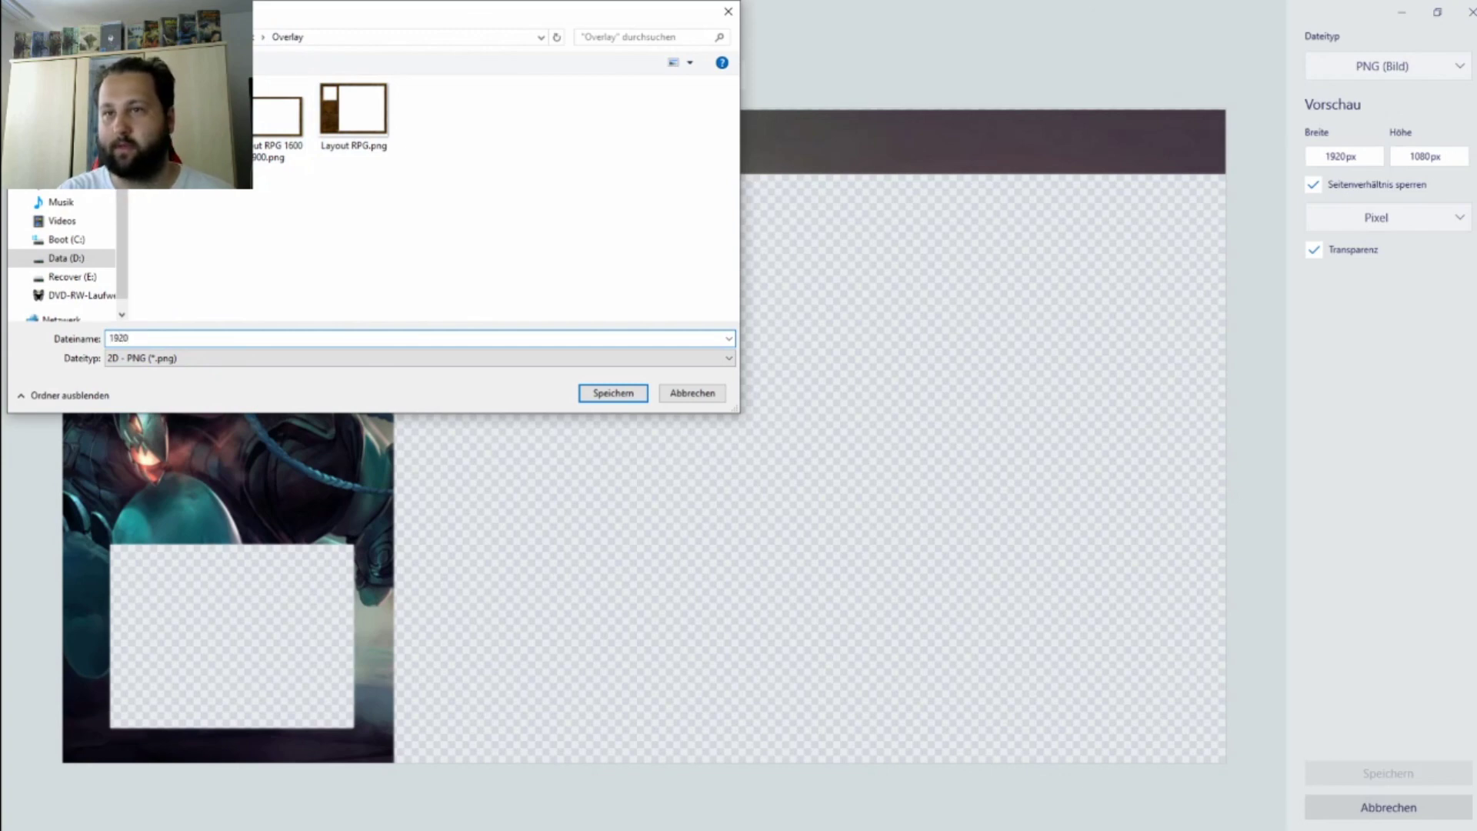